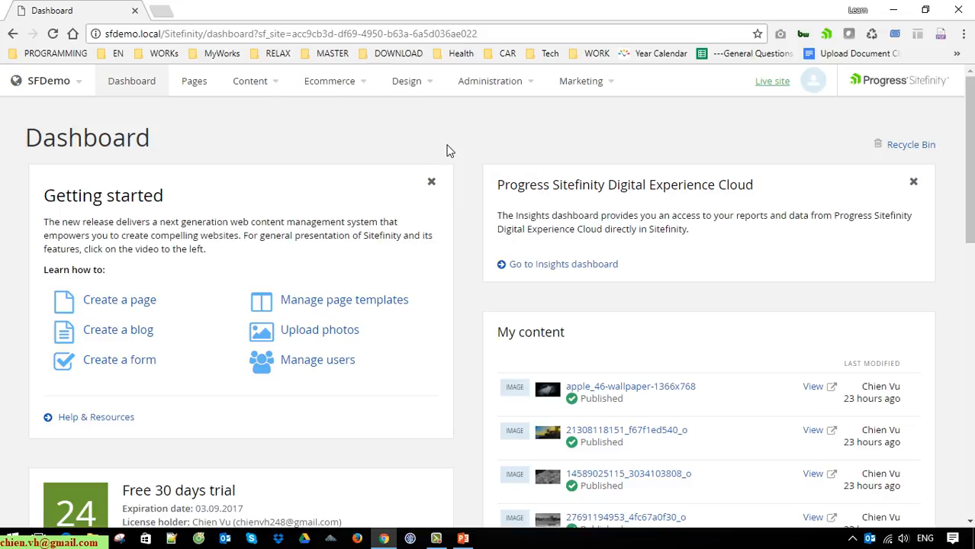
Step: Go to Administration > Users and start a new user in the Create a user form
left_click(530, 90)
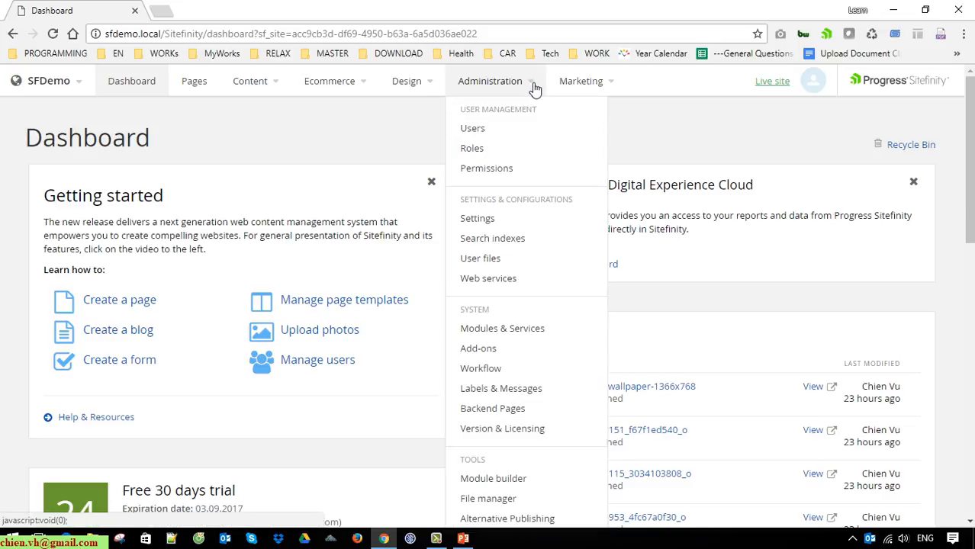
left_click(492, 130)
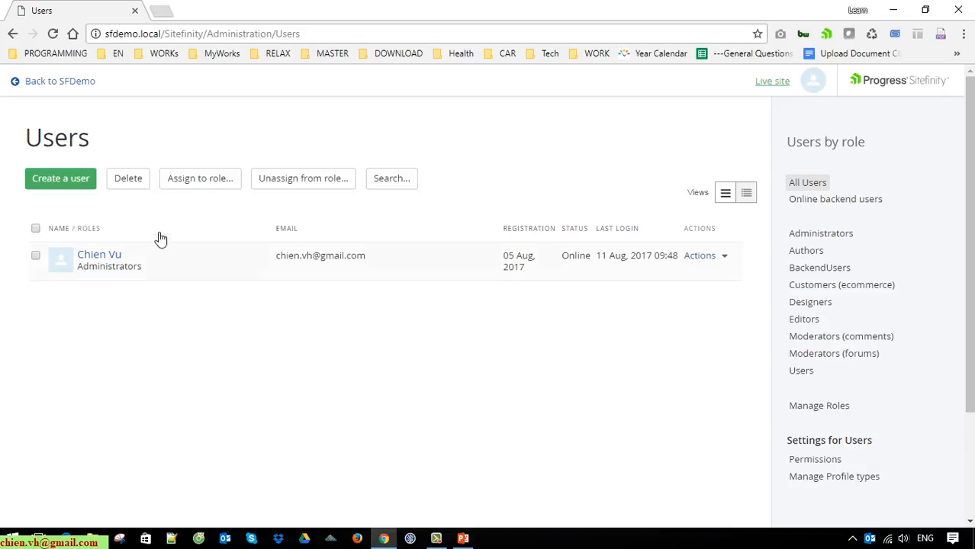
left_click(60, 180)
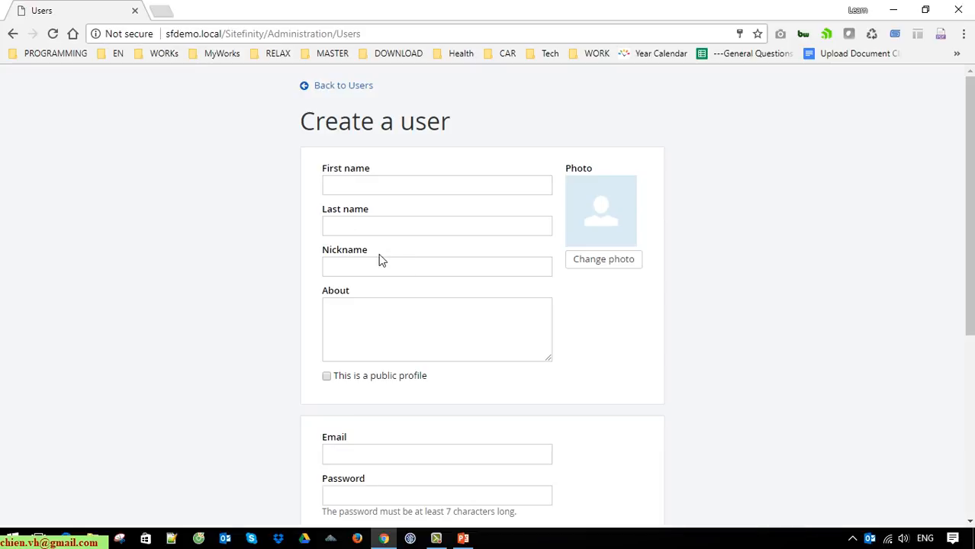
left_click(383, 189)
Step: Enter first name 'Author' and mark the profile as public
type("Author")
key("Tab")
key("Tab")
scroll(312, 336, "down", 1)
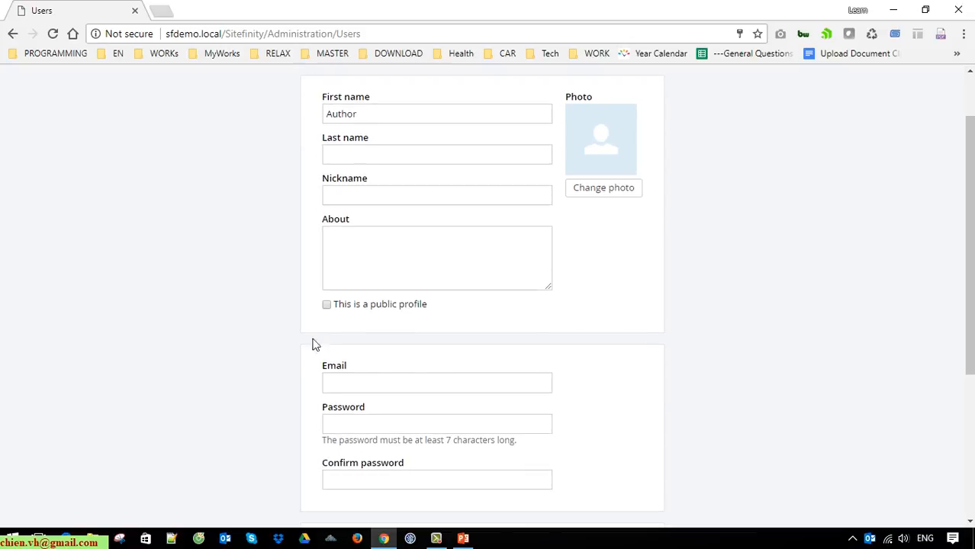
left_click(327, 305)
left_click(366, 397)
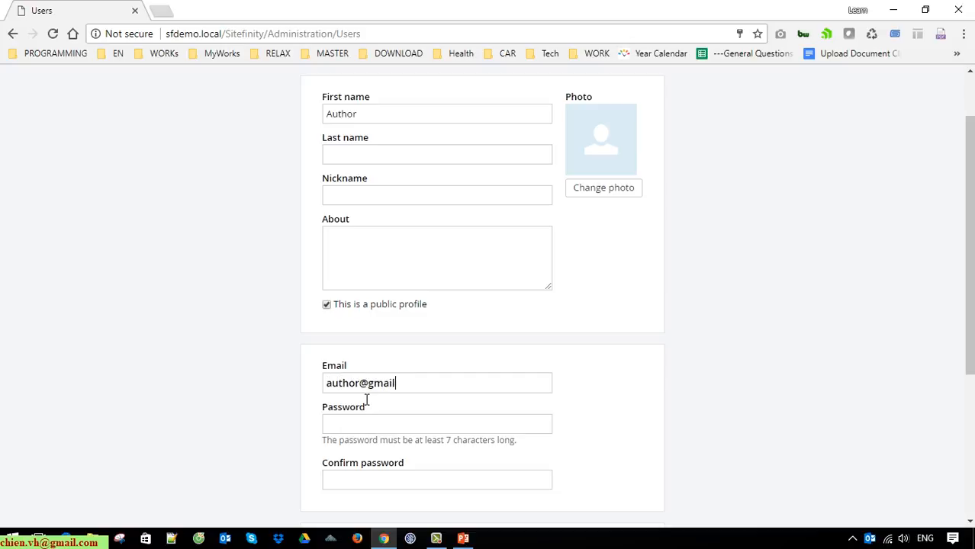
key("Tab")
type("•••••••••")
left_click(356, 485)
type("•••••••••")
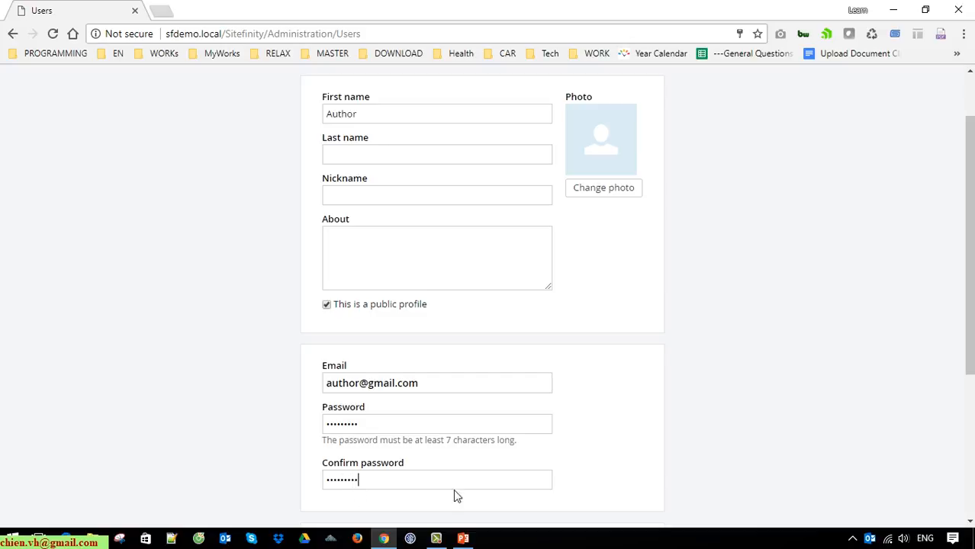
Step: Tick the Authors role under Roles
scroll(630, 453, "down", 3)
scroll(630, 459, "down", 2)
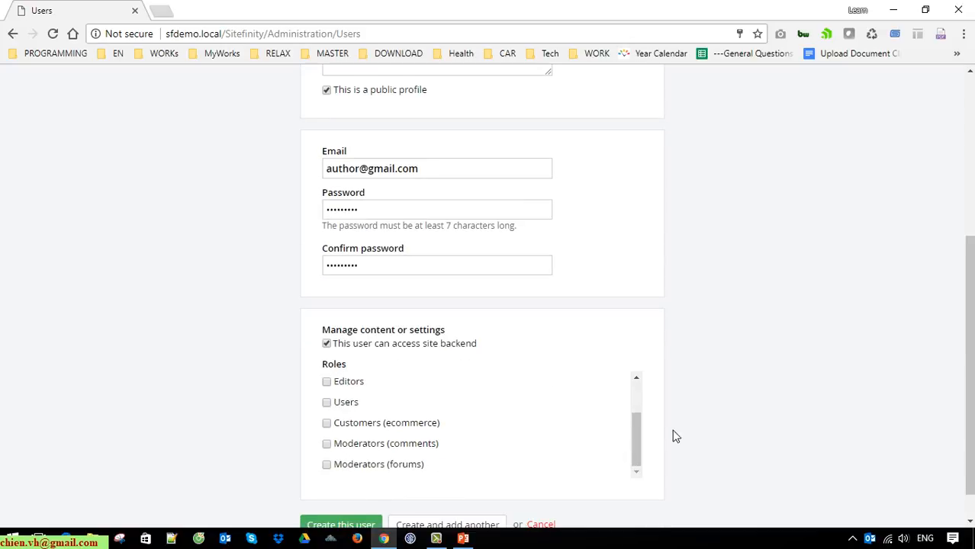
scroll(686, 433, "up", 2)
scroll(696, 431, "down", 3)
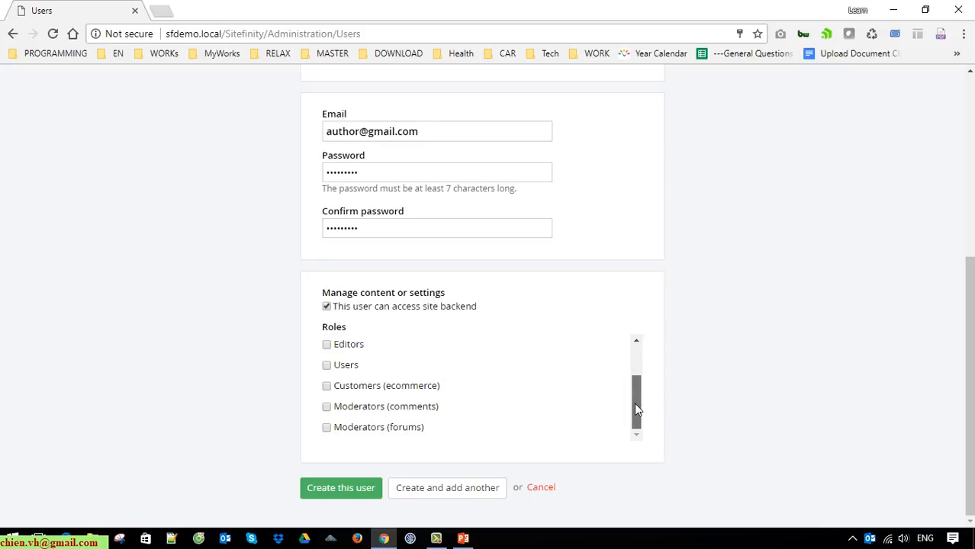
left_click_drag(637, 409, 646, 352)
left_click(328, 363)
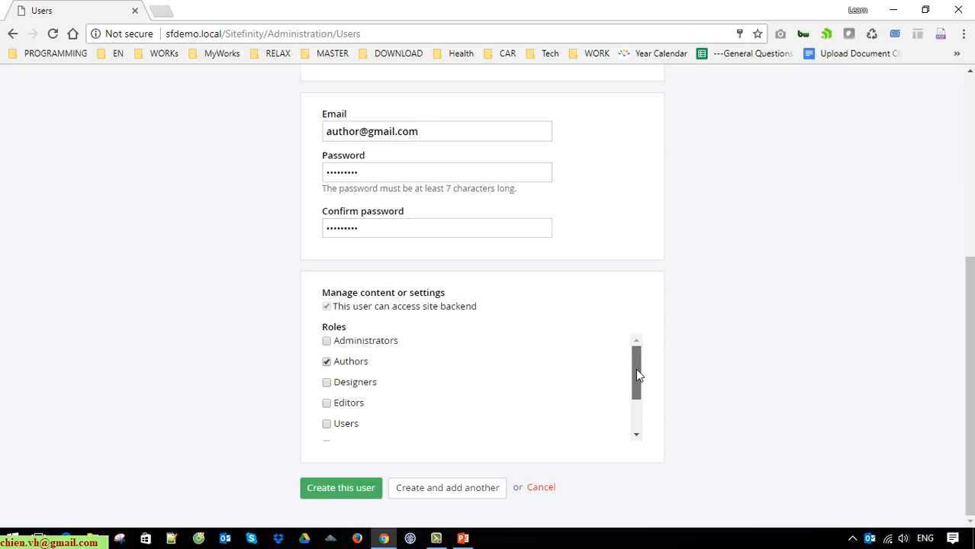
left_click_drag(637, 371, 637, 423)
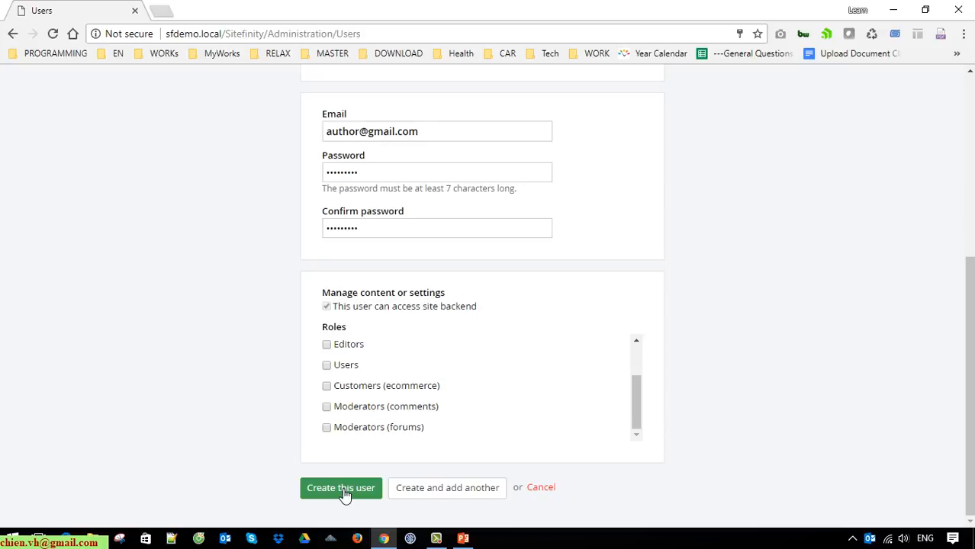
Step: Add last name 'User' when prompted and create the 'Author User' account
left_click(341, 488)
scroll(298, 263, "up", 1)
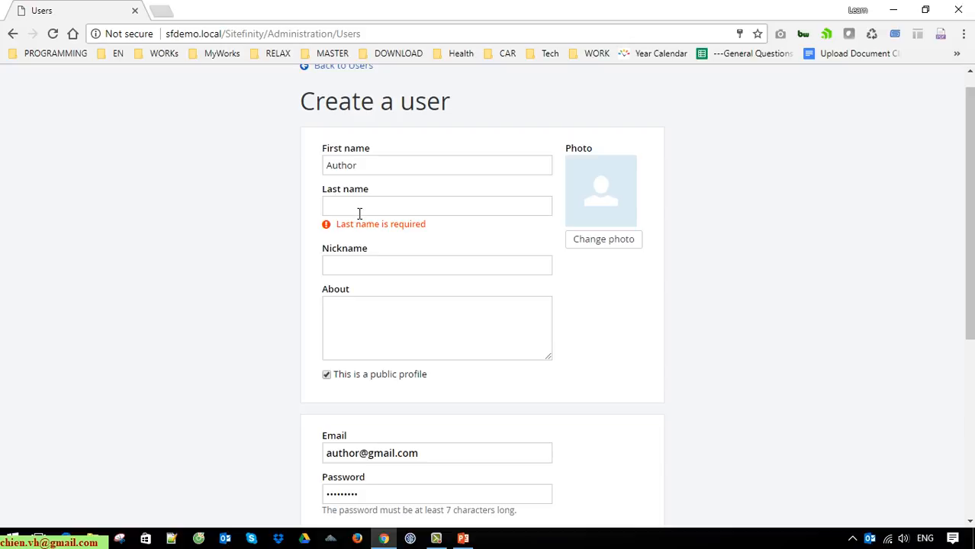
type("User")
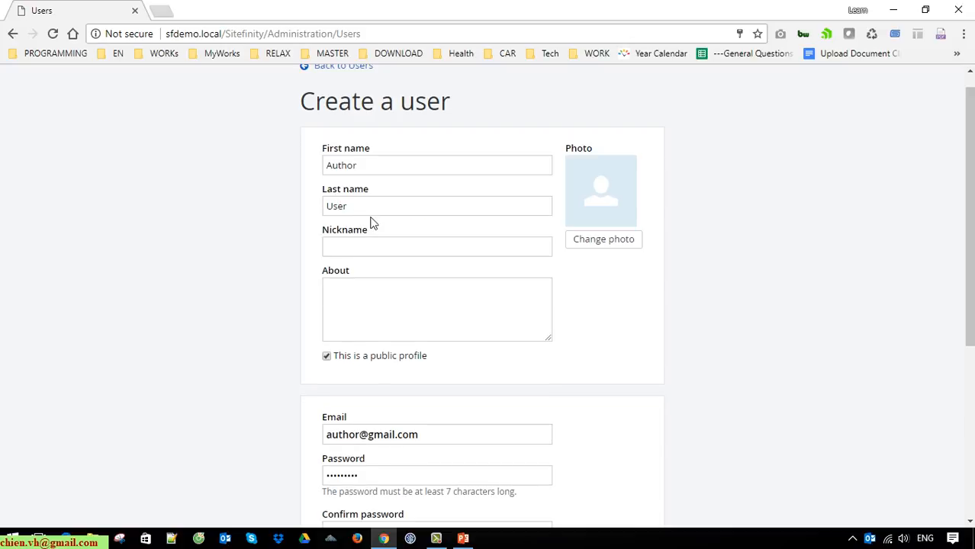
scroll(712, 383, "down", 4)
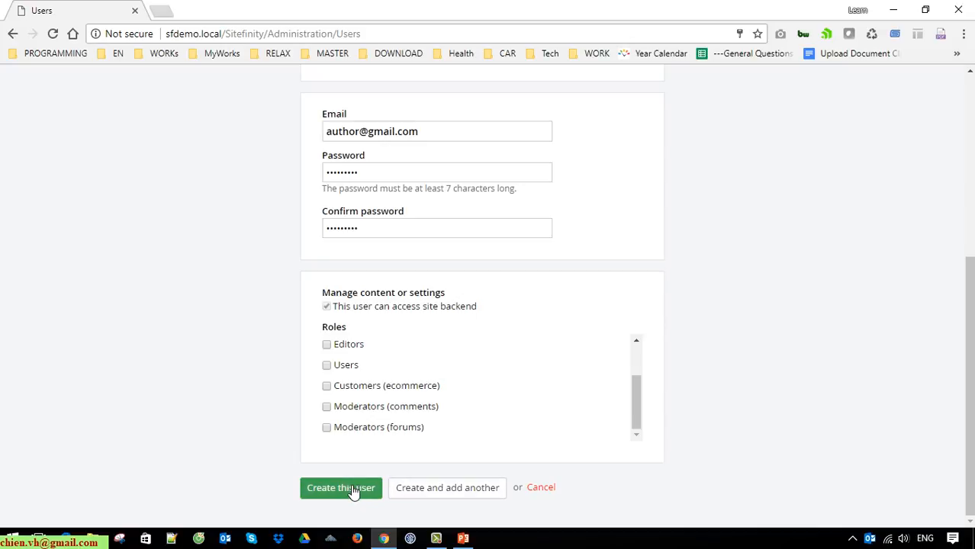
left_click_drag(639, 406, 645, 373)
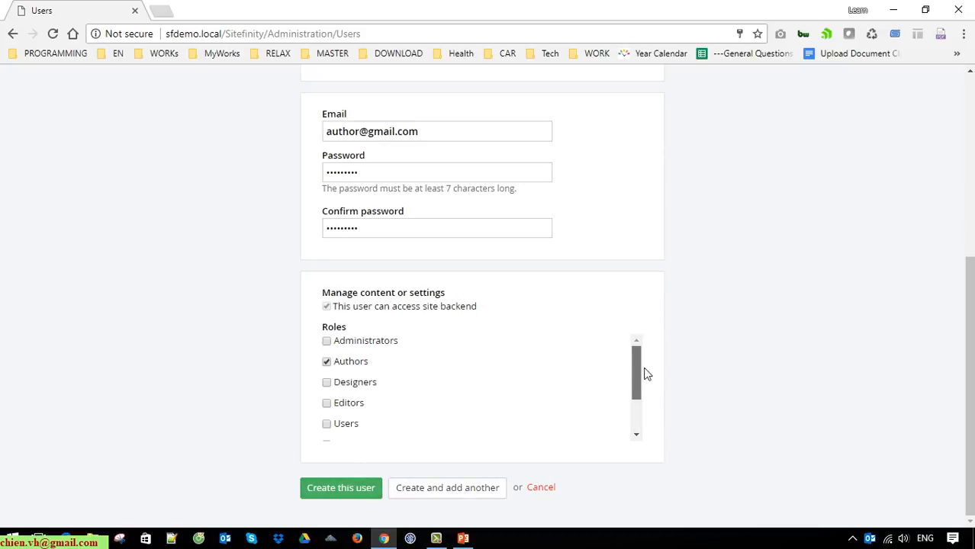
left_click(348, 489)
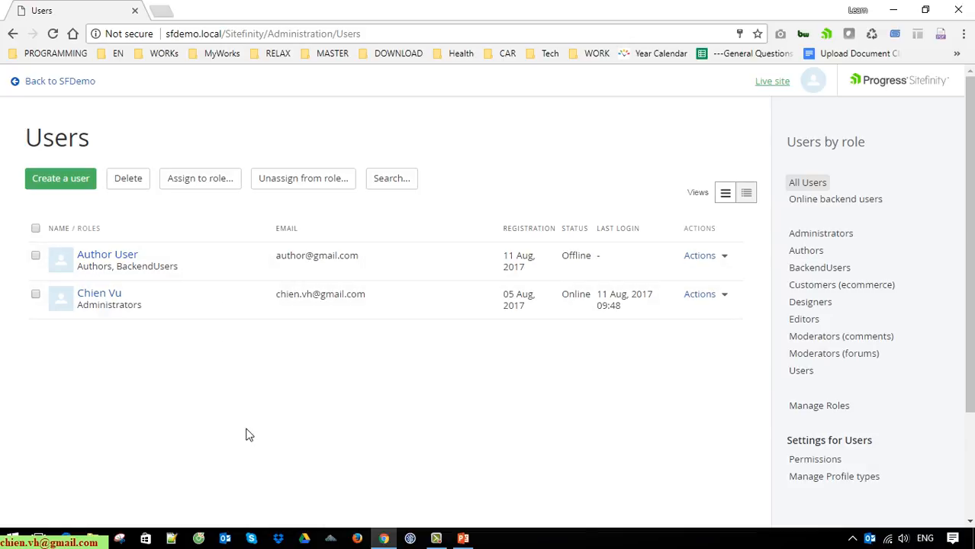
Step: Start another new user named 'Editor User'
left_click(76, 181)
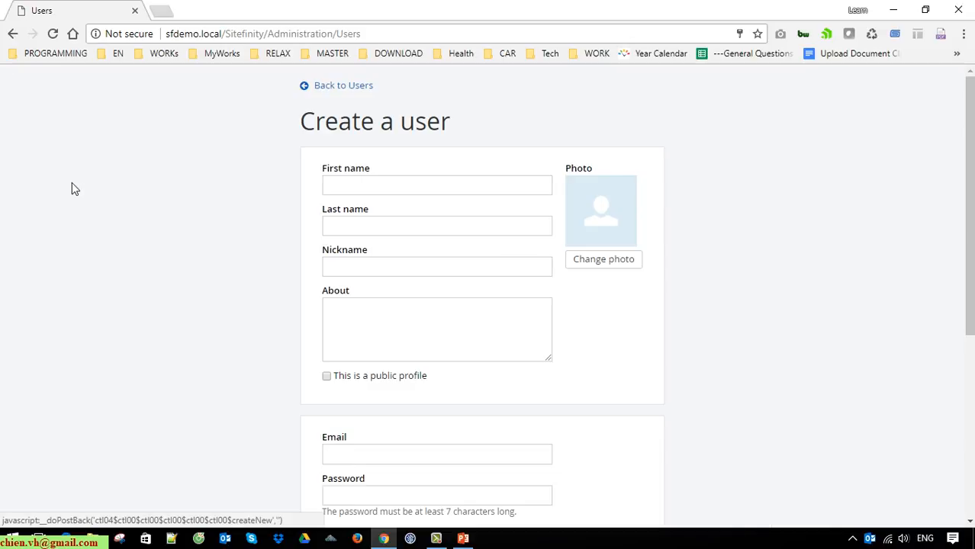
left_click(364, 192)
type("Editor")
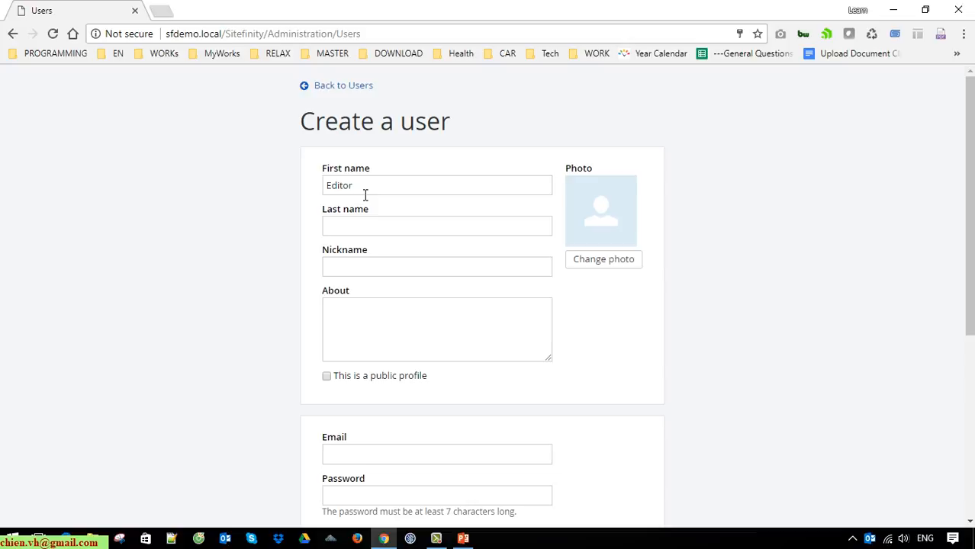
key("Tab")
type("User")
scroll(717, 412, "down", 1)
scroll(717, 412, "down", 3)
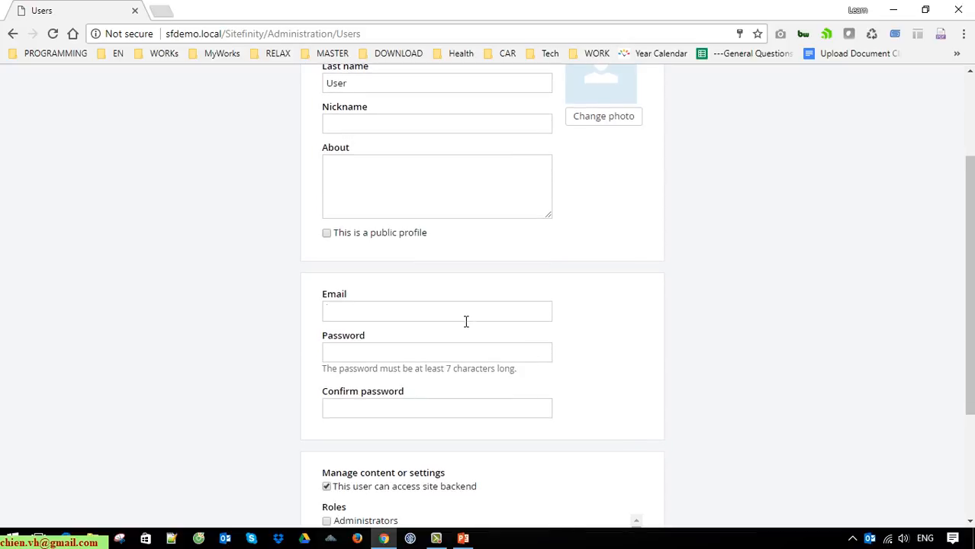
left_click(469, 320)
key("Tab")
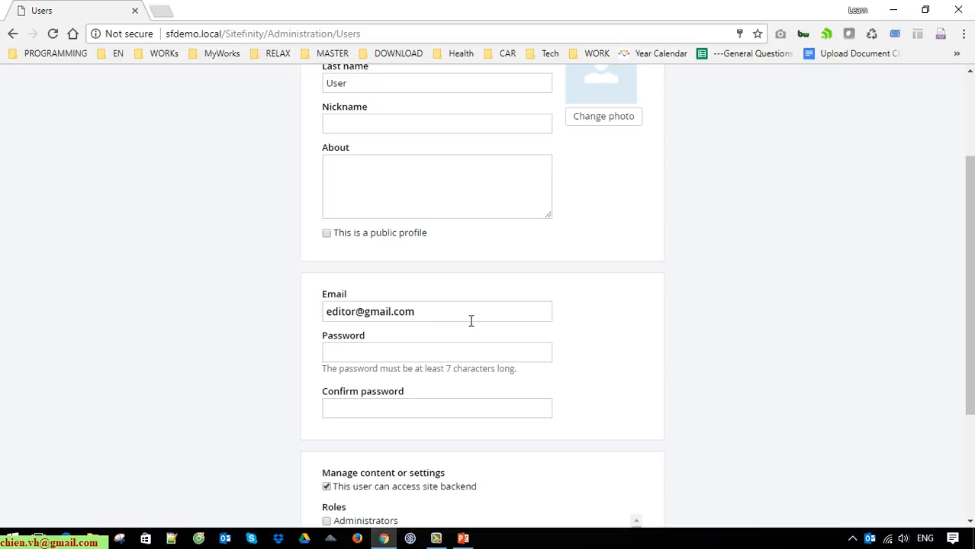
type("123456789")
key("Tab")
type("123456789")
Step: Give the user the Editors role and create the account
scroll(809, 358, "down", 3)
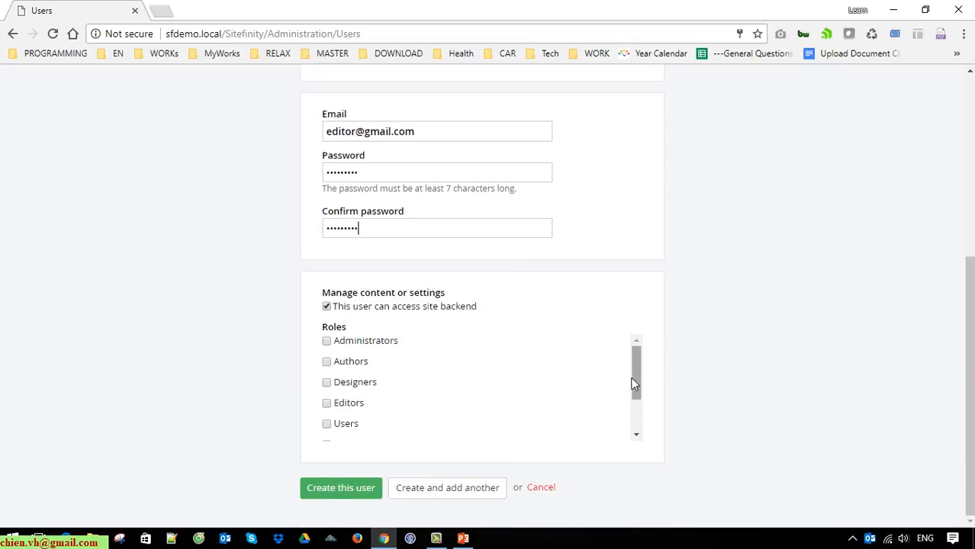
left_click(327, 403)
left_click(341, 489)
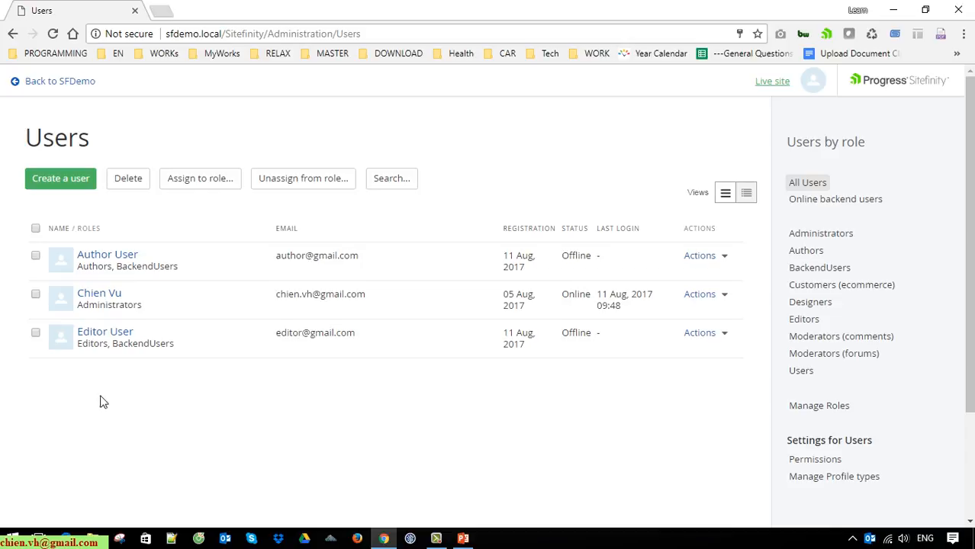
Step: Return to SFDemo, dismiss the save-password prompt, and go to Administration > Workflow
left_click(80, 83)
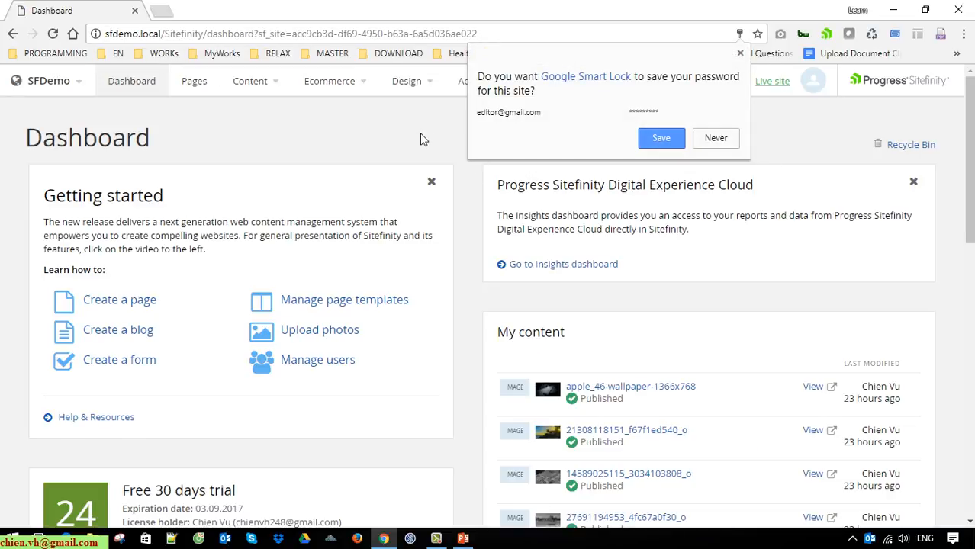
left_click(421, 138)
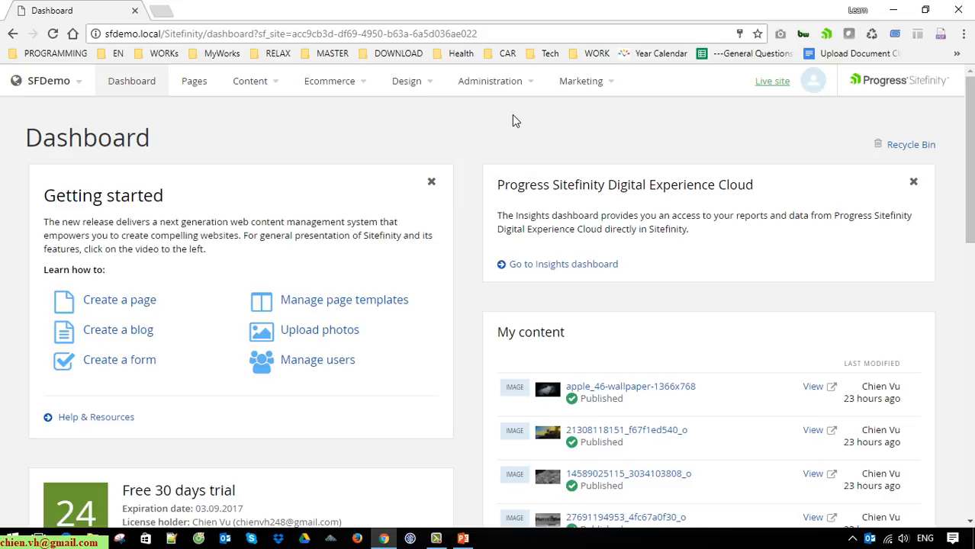
mouse_move(529, 89)
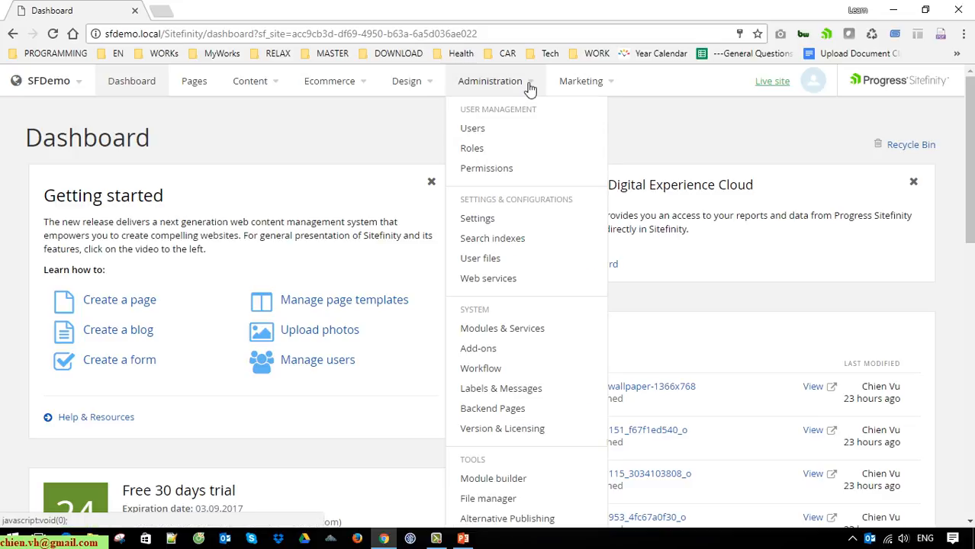
scroll(545, 218, "down", 1)
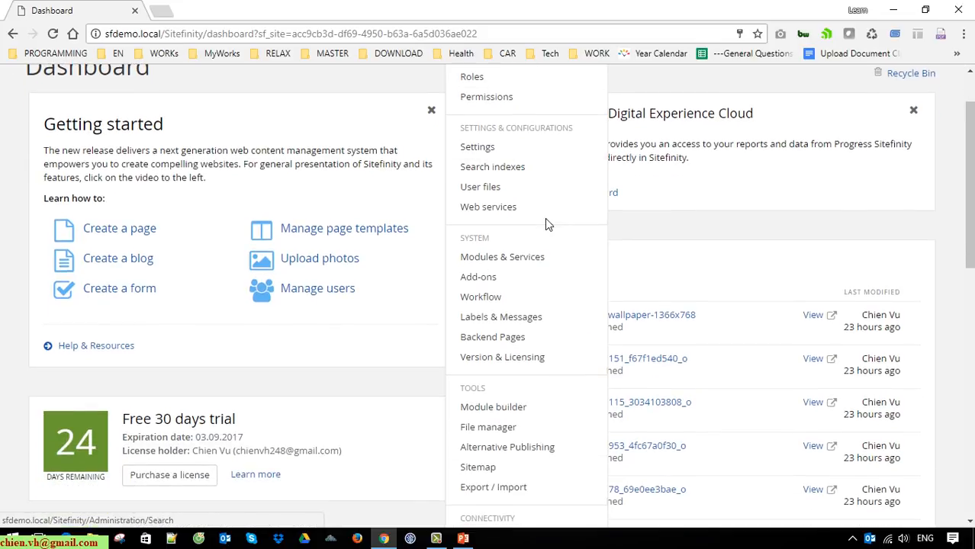
left_click(481, 298)
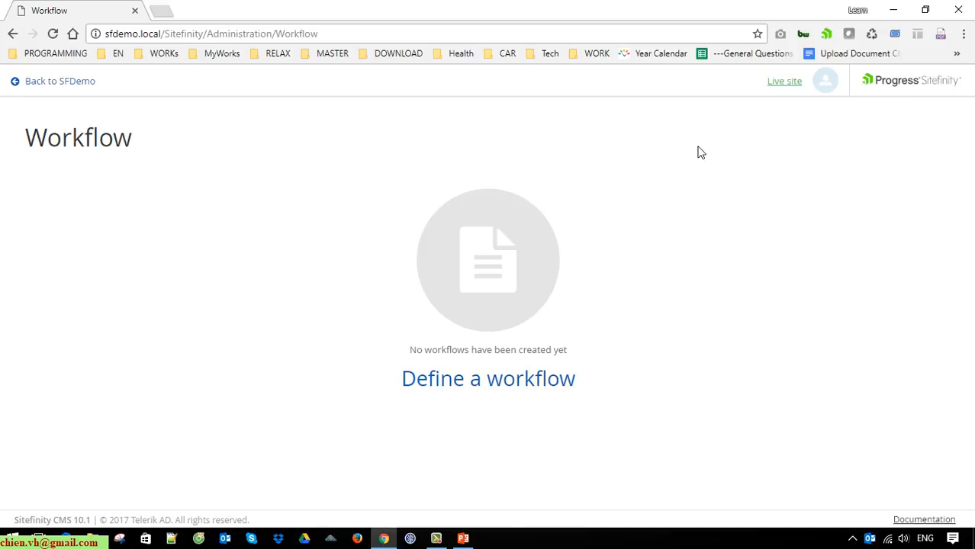
Step: Define a new workflow of type Approval before publishing
left_click(492, 382)
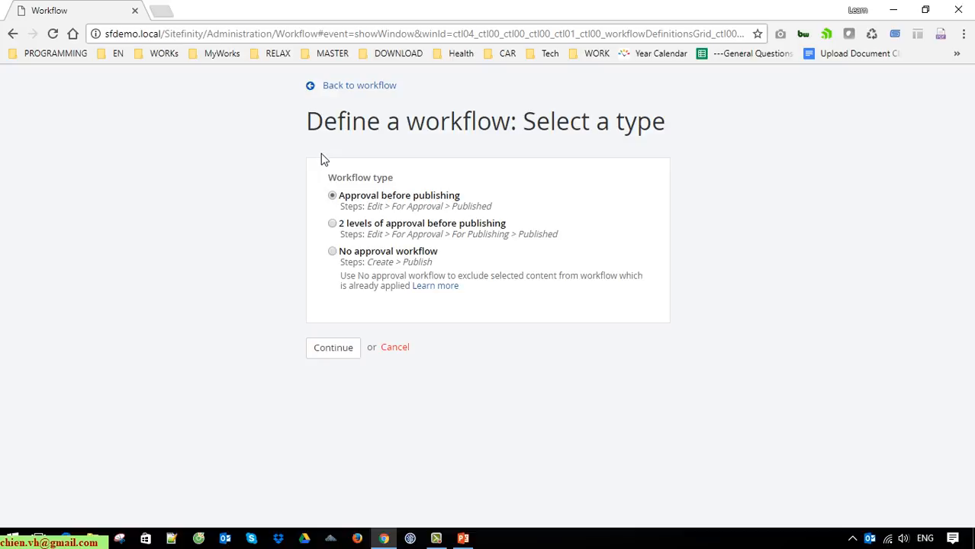
left_click_drag(341, 196, 481, 201)
left_click(658, 503)
Step: Name the workflow NewsApprovalWF and open the approver roles-or-users picker
left_click(345, 356)
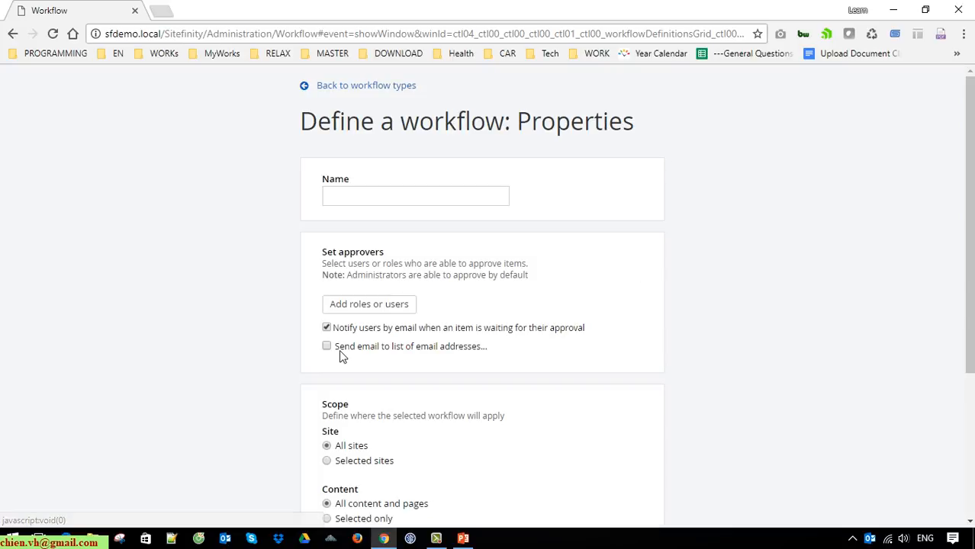
left_click(420, 194)
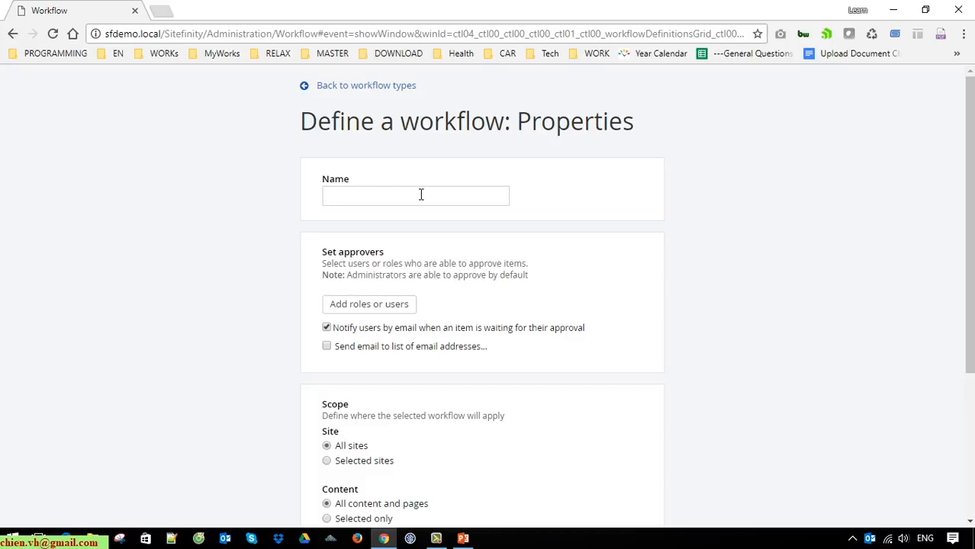
type("NewsApprovalWF")
scroll(556, 304, "down", 1)
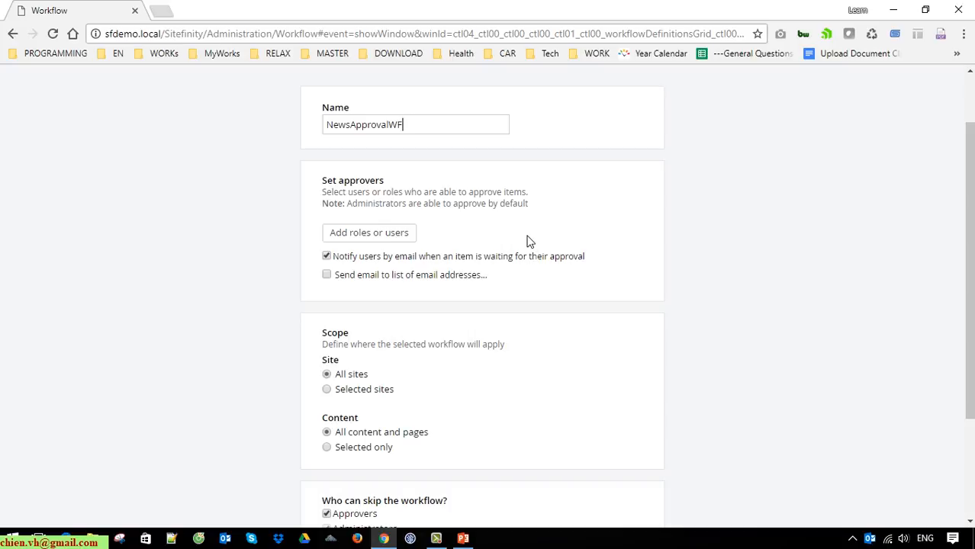
left_click(373, 237)
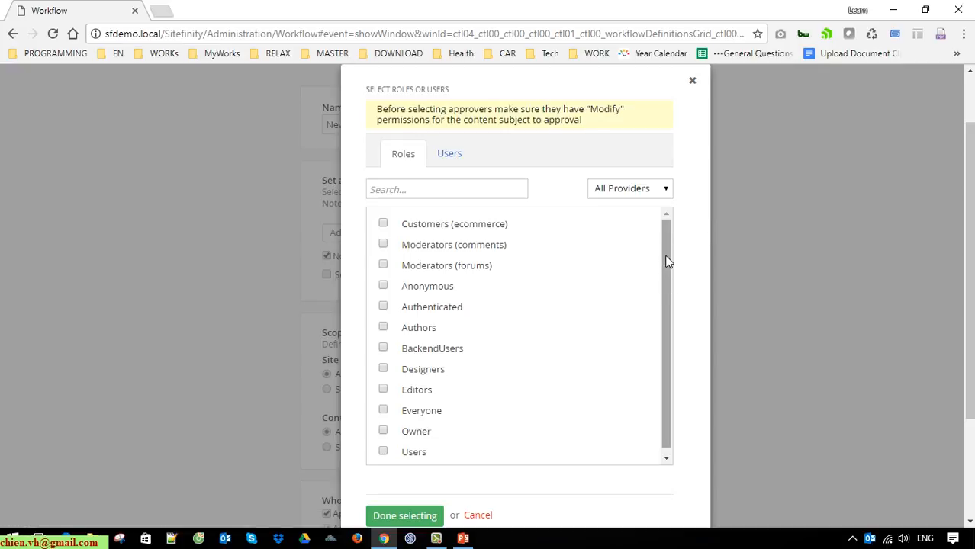
Step: Select the Editors role as approver and finish the selection
left_click_drag(666, 262, 666, 299)
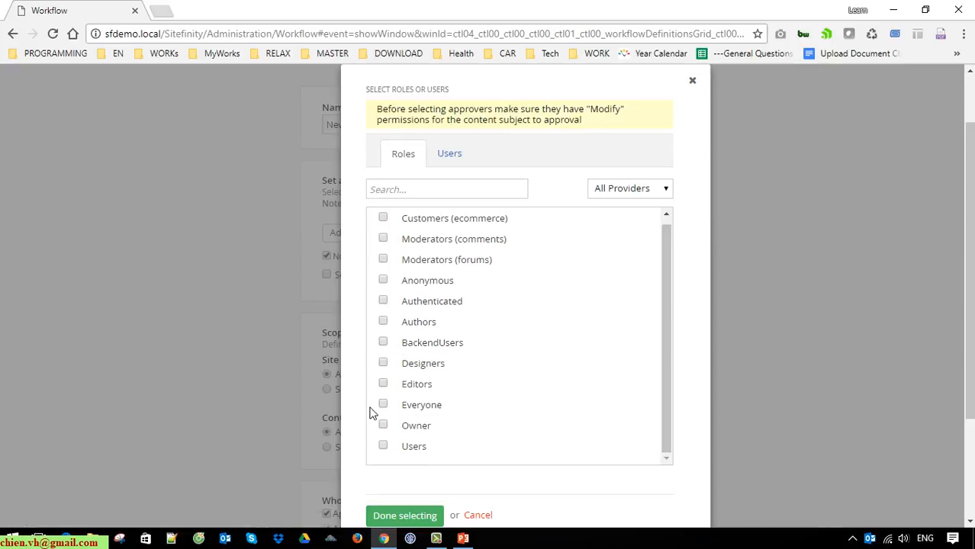
left_click(383, 384)
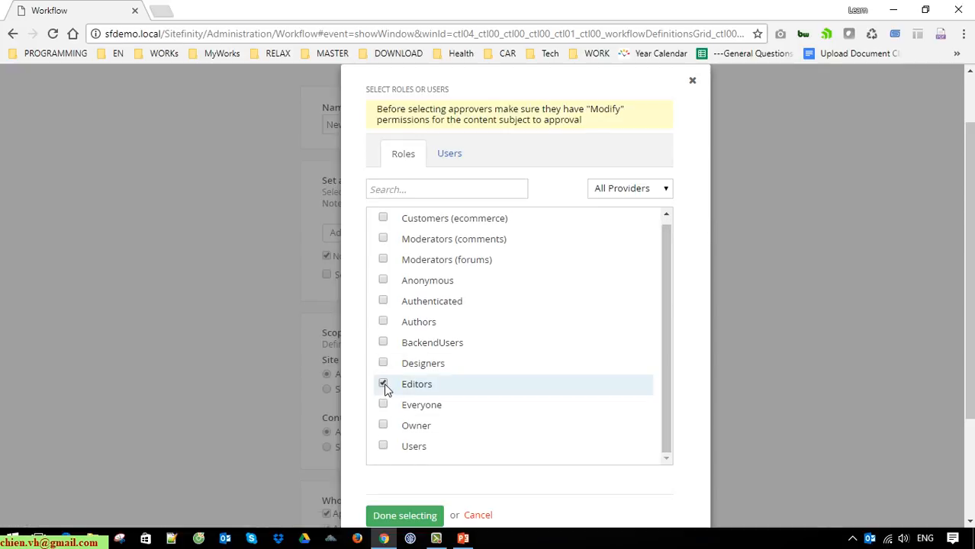
scroll(771, 275, "down", 1)
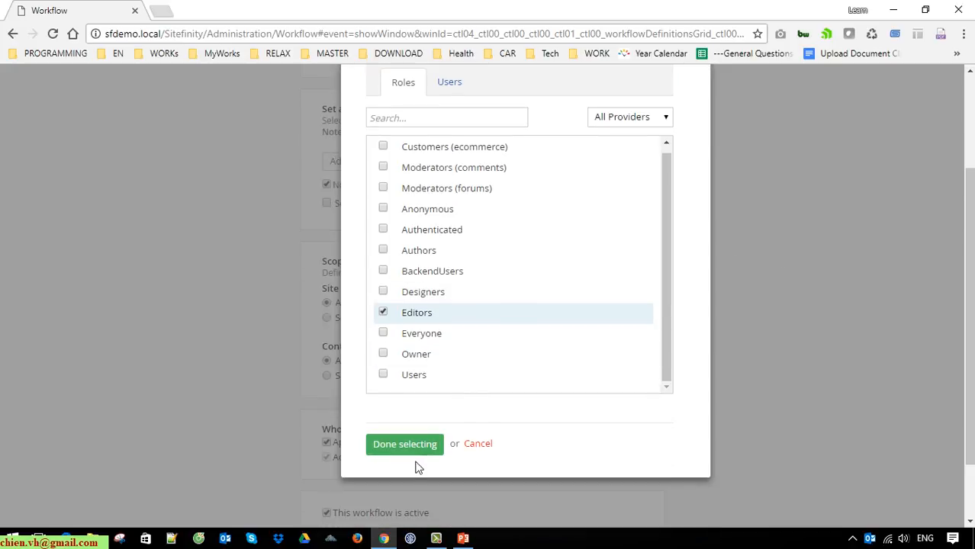
left_click(405, 444)
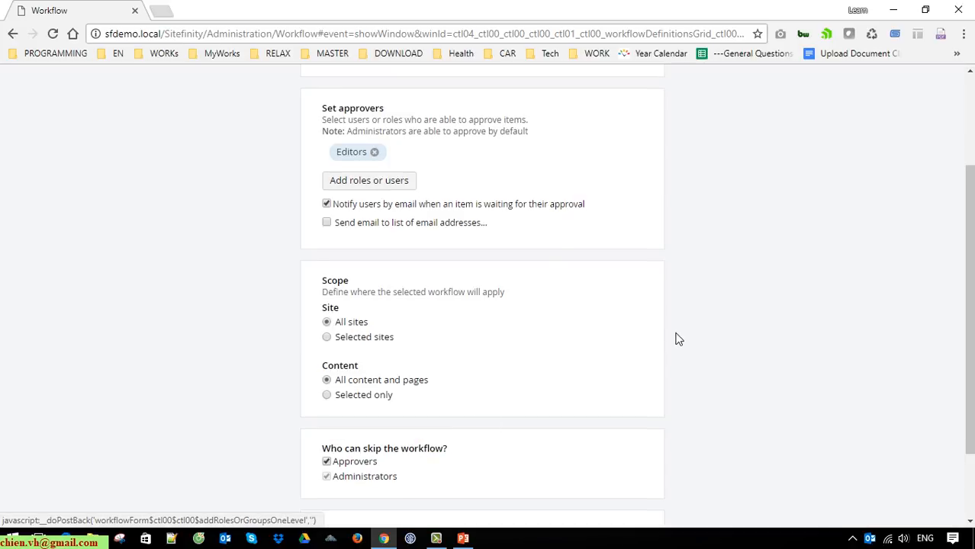
Step: Save NewsApprovalWF as an active workflow and view its actions in the list
scroll(678, 338, "down", 1)
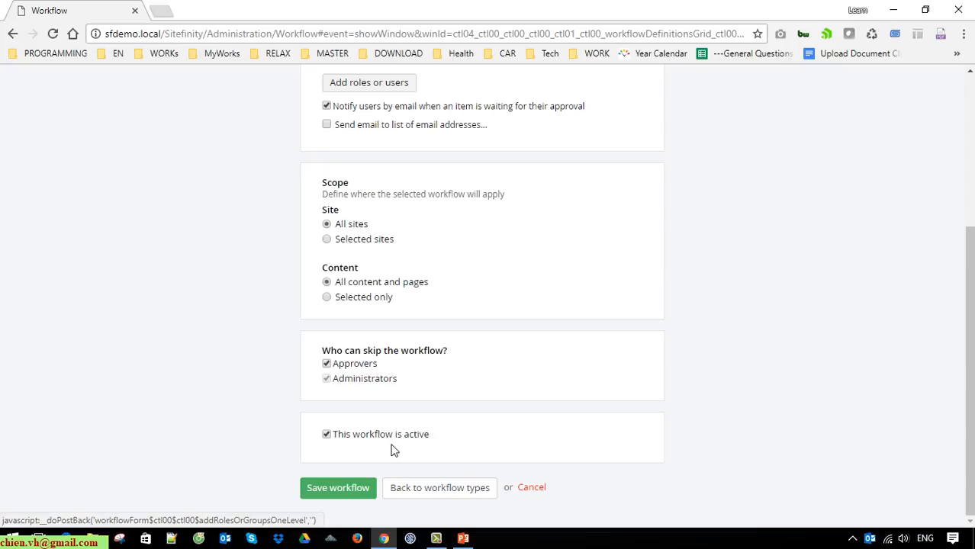
left_click(349, 489)
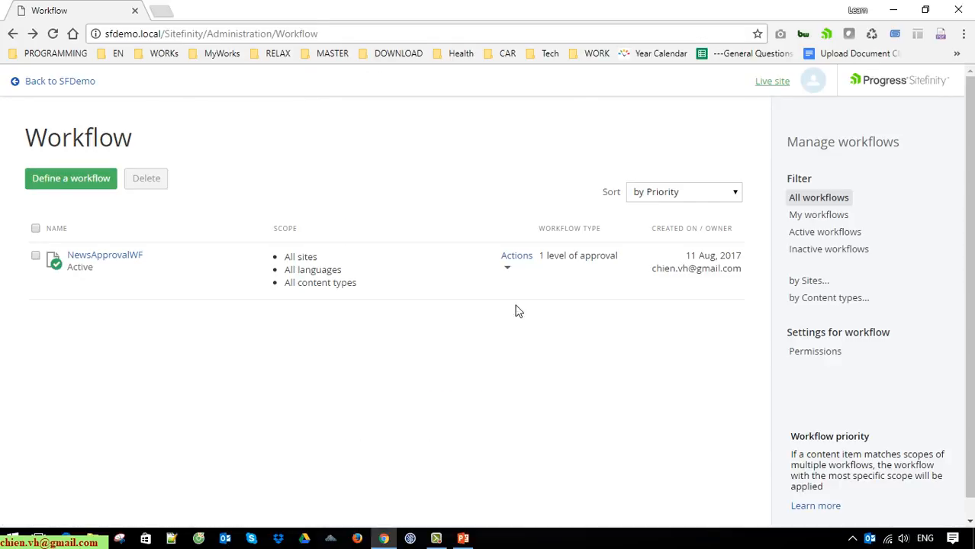
left_click(510, 269)
Step: Copy the backend address sfdemo.local/Sitefinity from the address bar
left_click(462, 360)
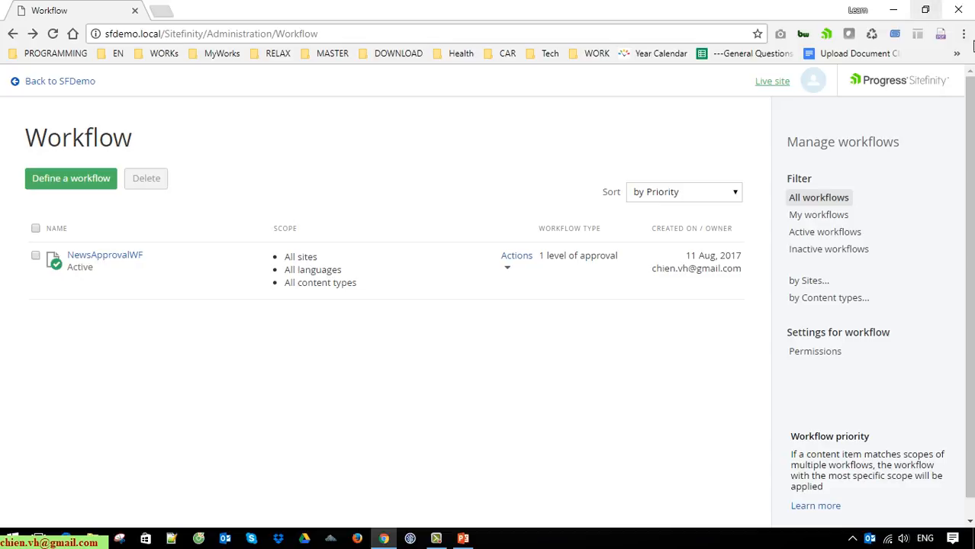
left_click(964, 35)
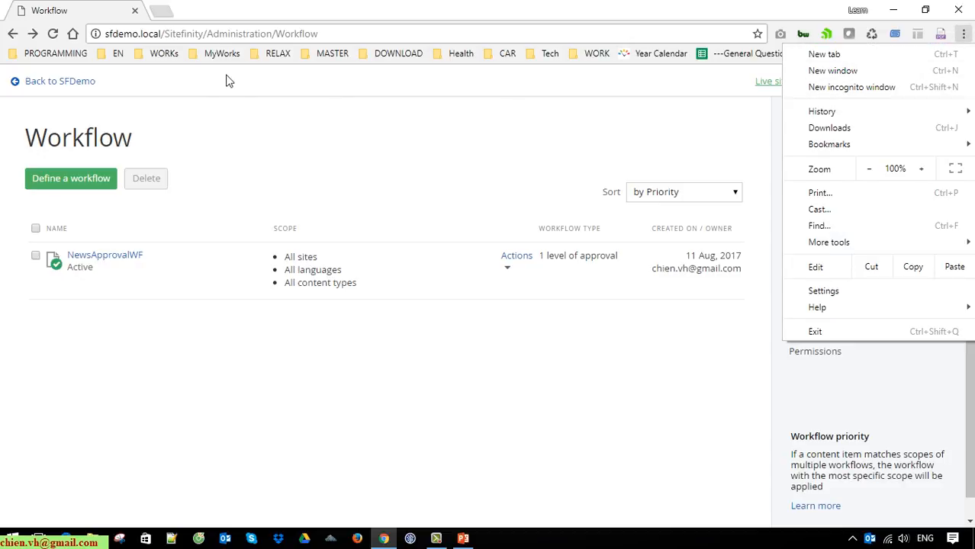
left_click(209, 36)
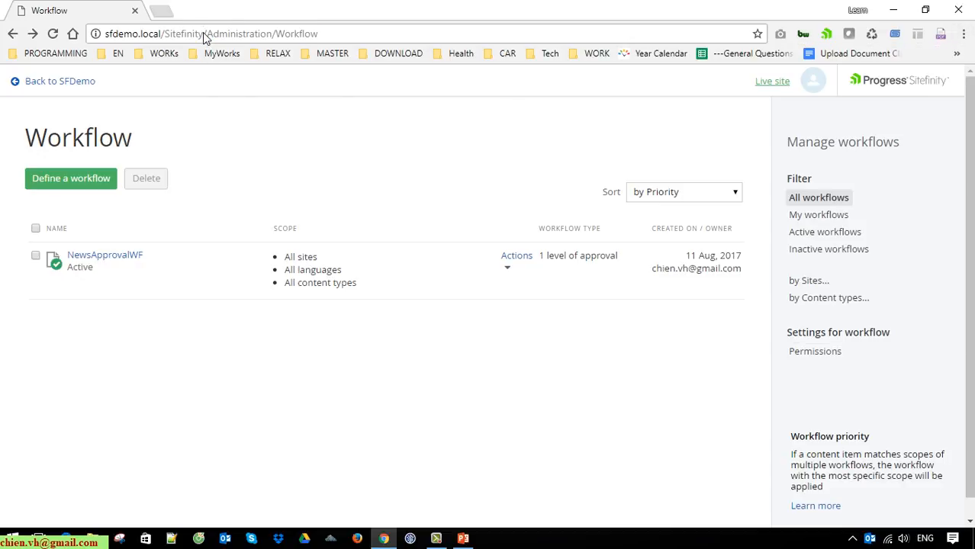
left_click_drag(204, 34, 107, 35)
right_click(139, 31)
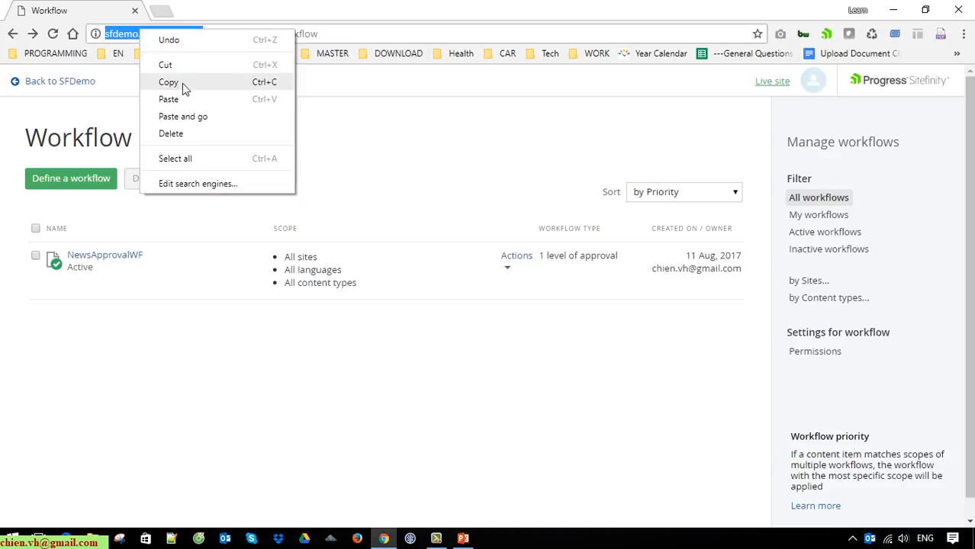
left_click(181, 82)
Step: Open a new incognito window and paste the backend address into it
left_click(964, 39)
left_click(885, 89)
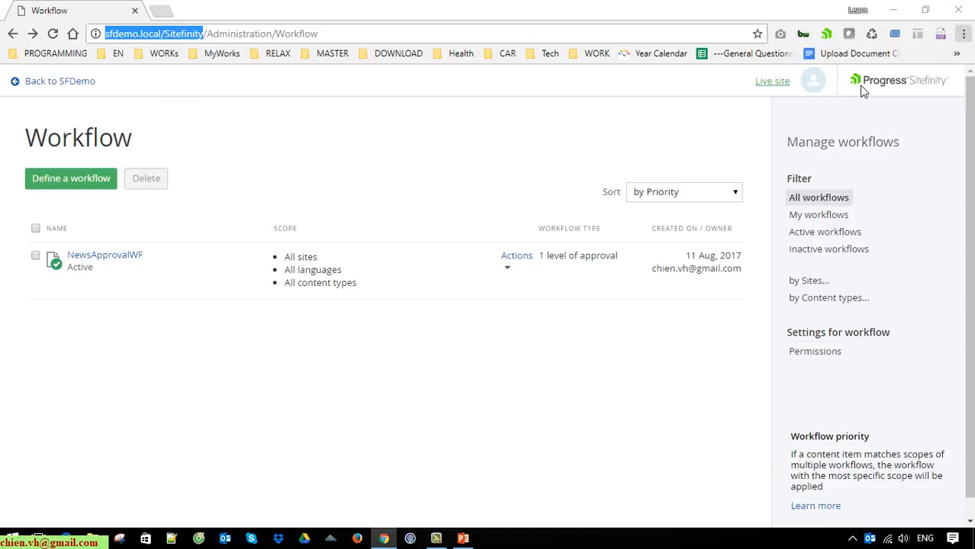
right_click(226, 34)
left_click(256, 102)
Step: Load the Sitefinity backend in incognito and sign in with the author account's e-mail and password
key("Return")
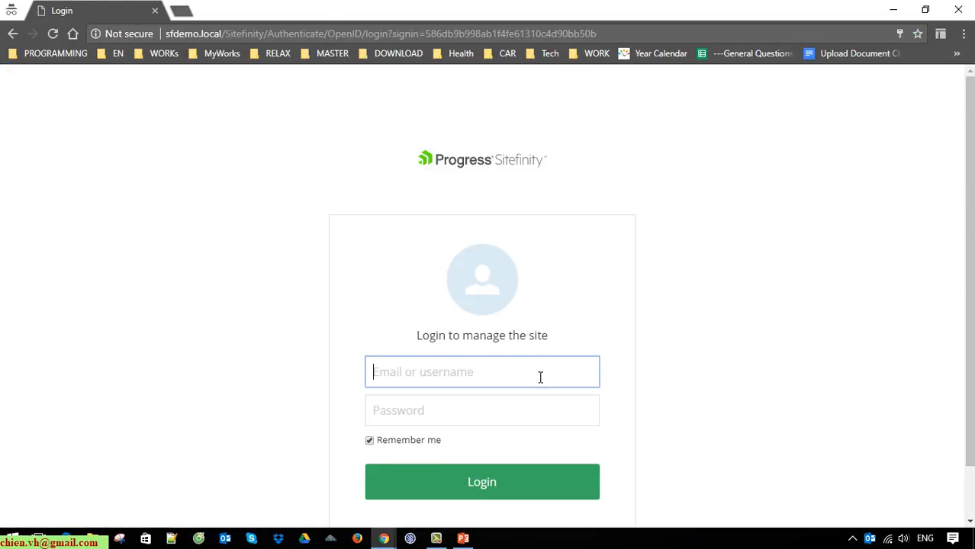
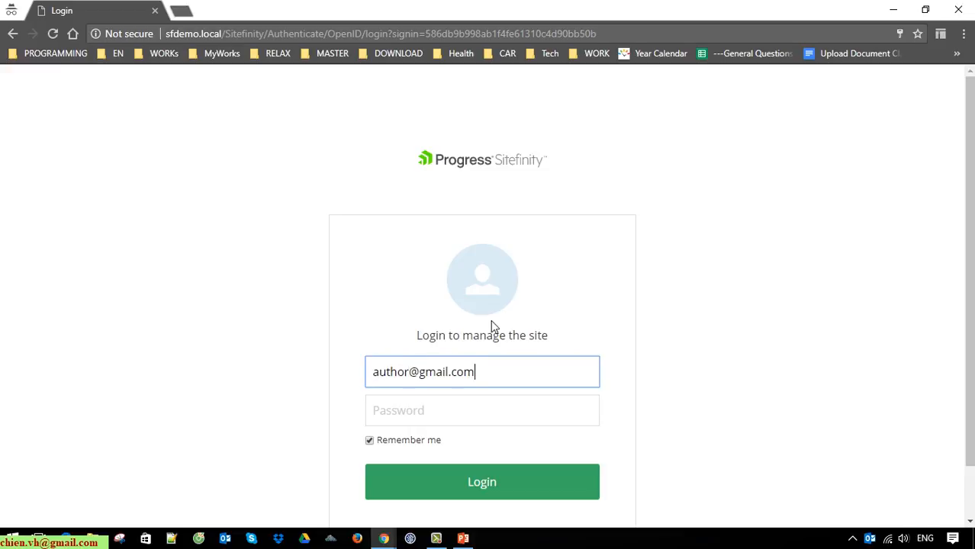
key("Tab")
type("••")
type("•••••")
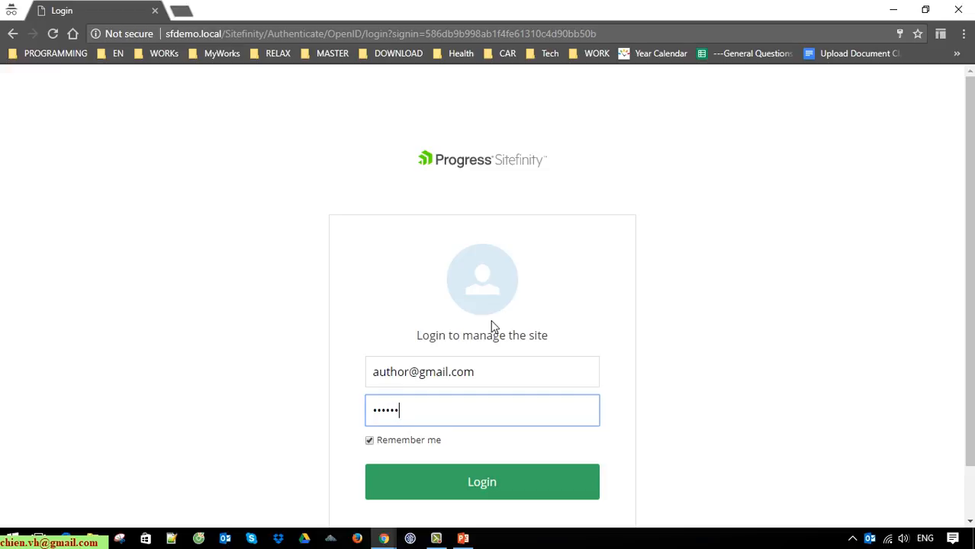
key("Return")
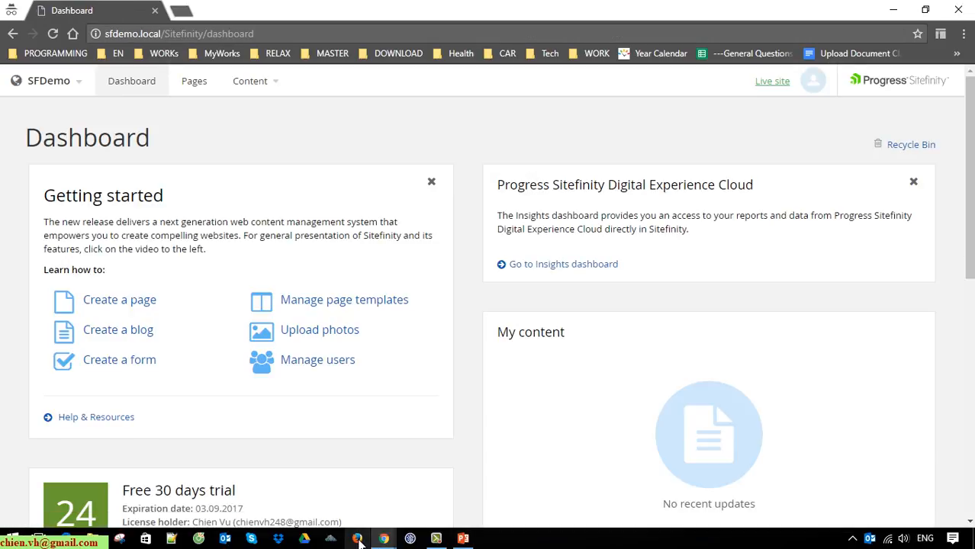
left_click(358, 539)
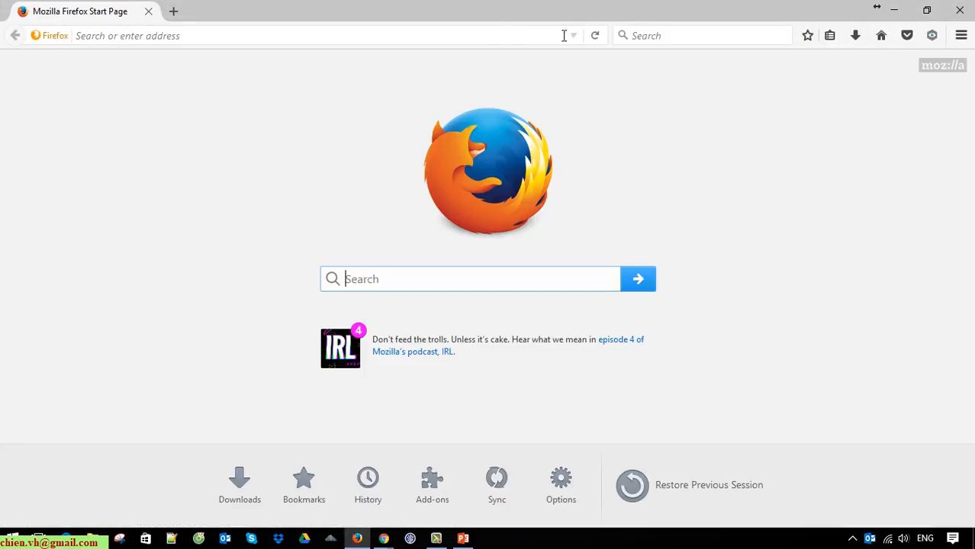
Step: Open a new Firefox private window and maximize it
key("ctrl+v")
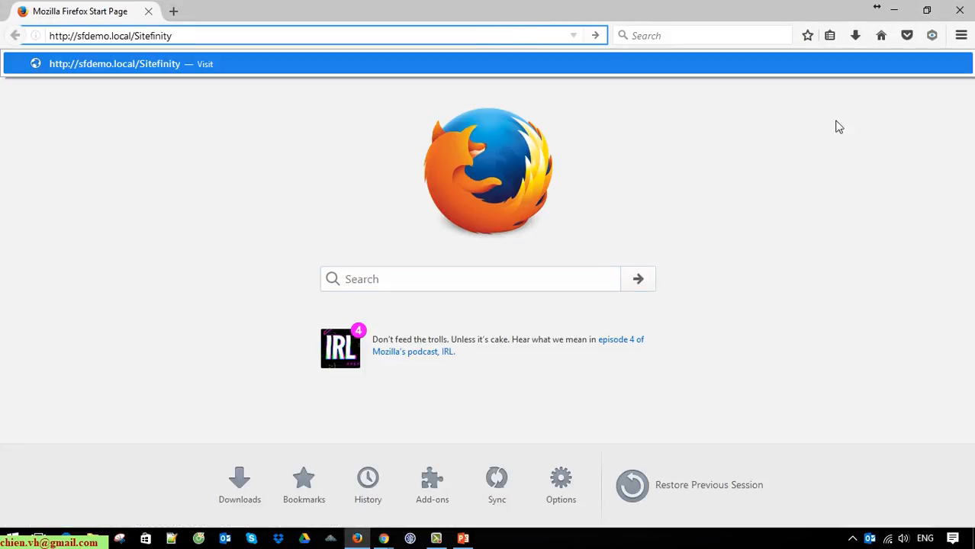
left_click(835, 126)
left_click(961, 36)
left_click(867, 133)
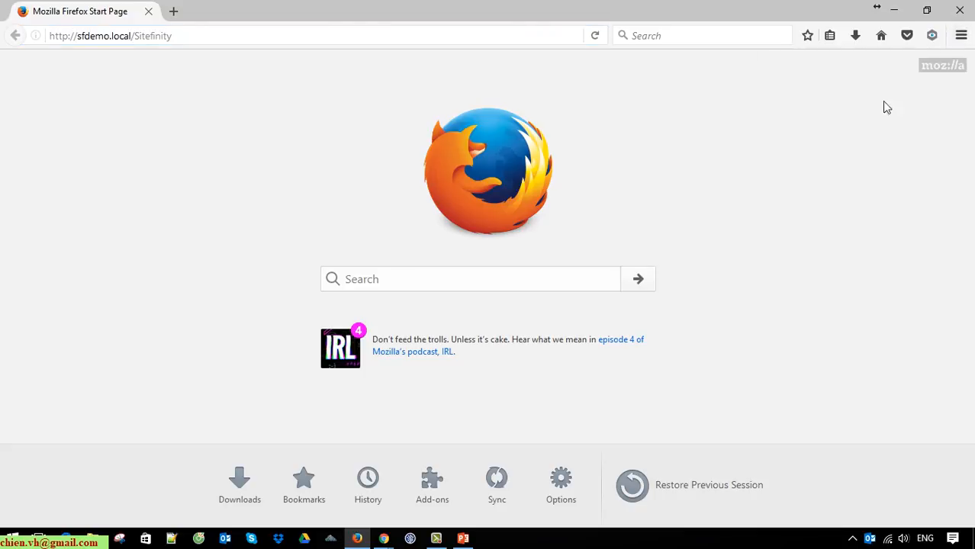
left_click(926, 9)
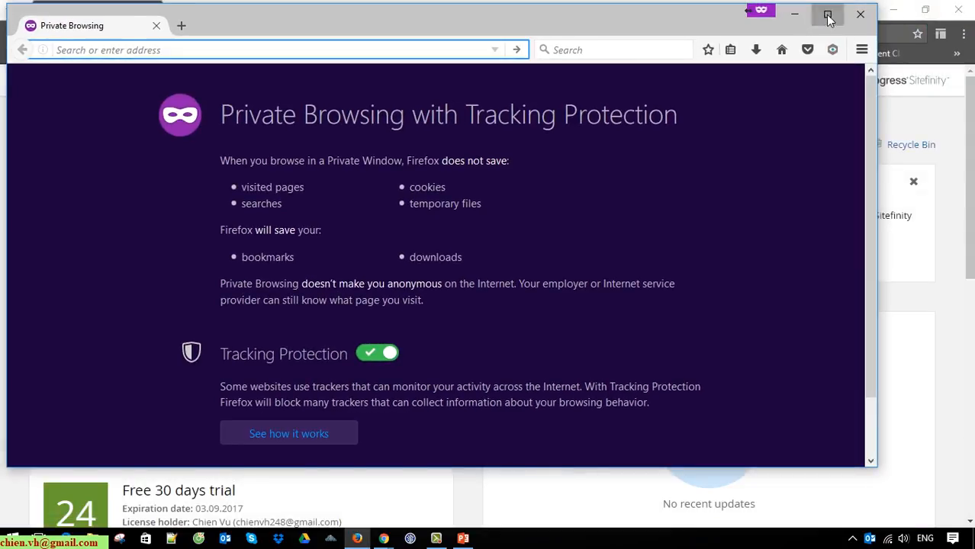
left_click(827, 15)
Step: Load the Sitefinity backend in the private window and sign in with the editor's e-mail and password
key("ctrl+v")
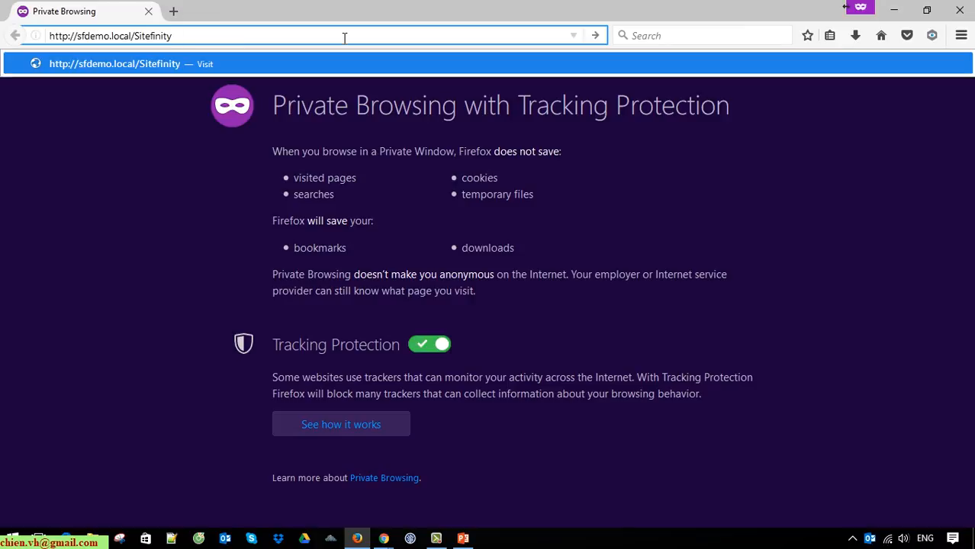
key("Return")
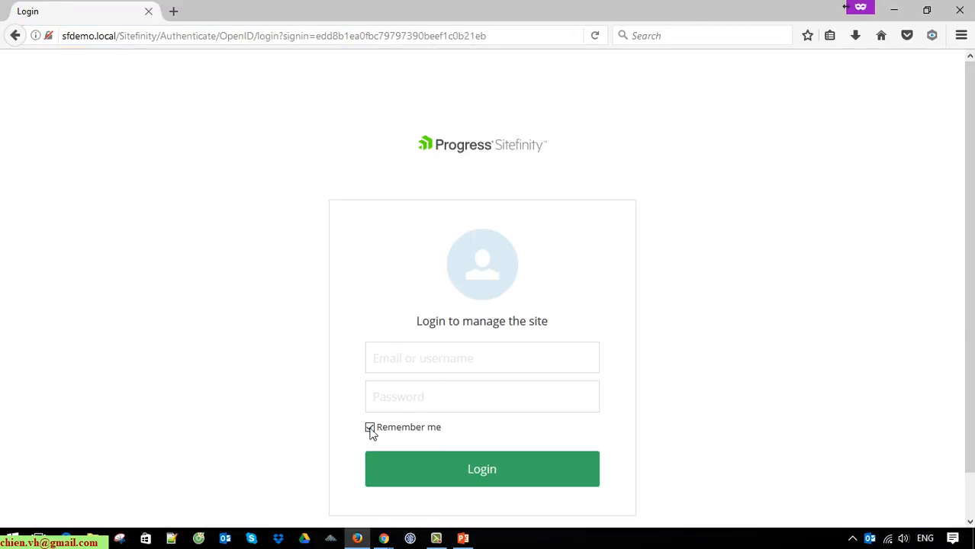
left_click(396, 366)
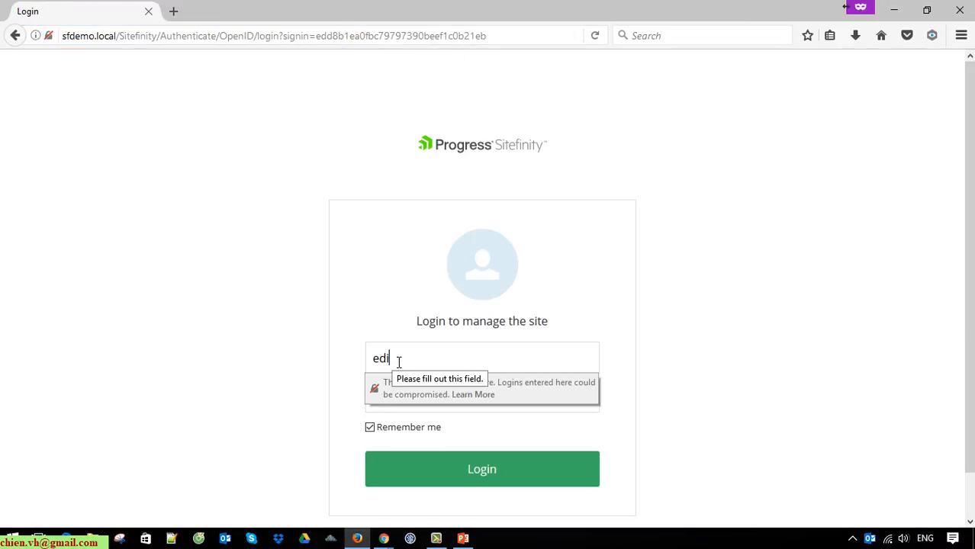
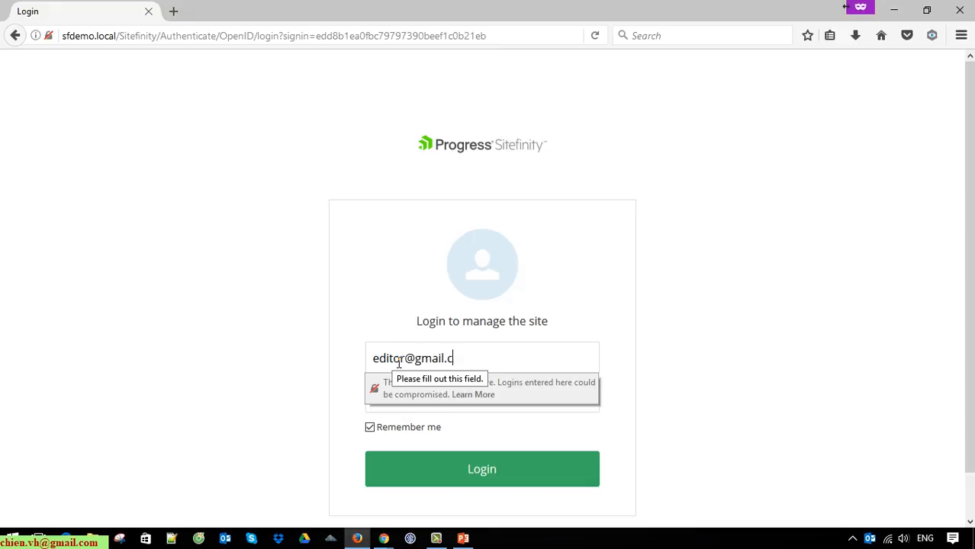
key("Tab")
type("*********")
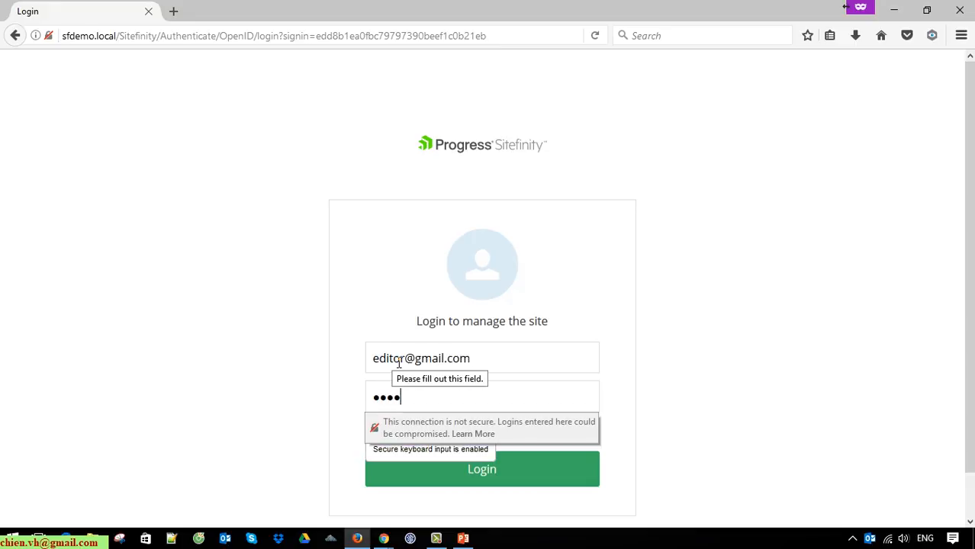
key("Return")
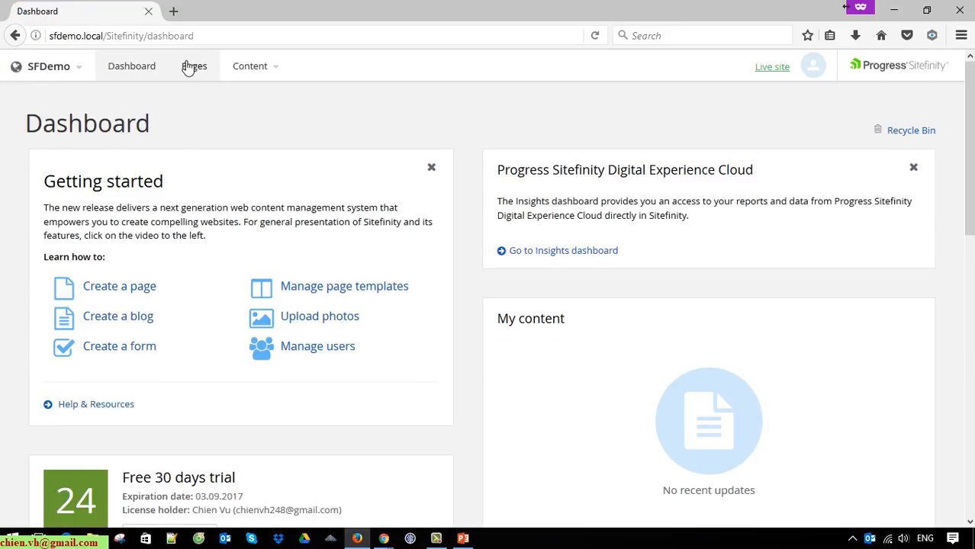
Step: In the author's Chrome session, confirm the signed-in account and open Content > News
left_click(899, 9)
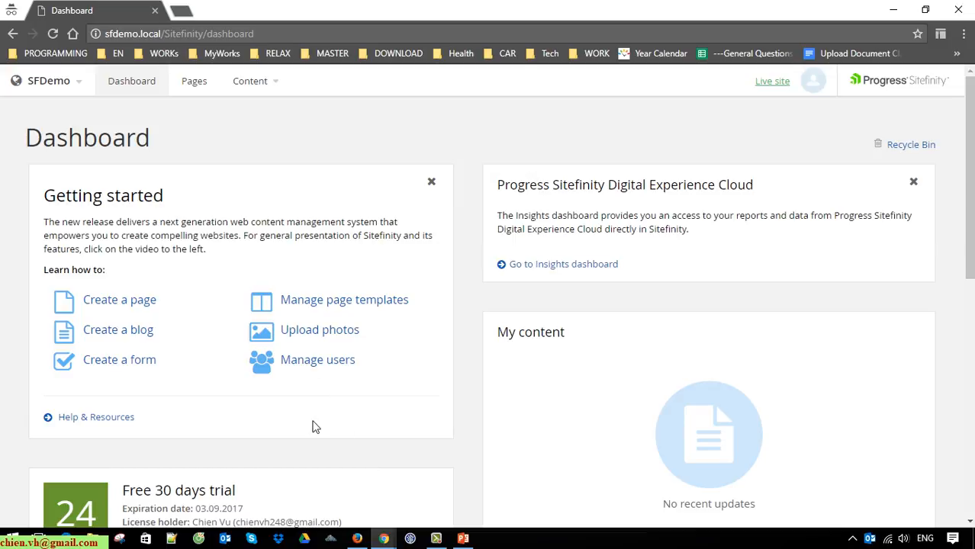
left_click(813, 81)
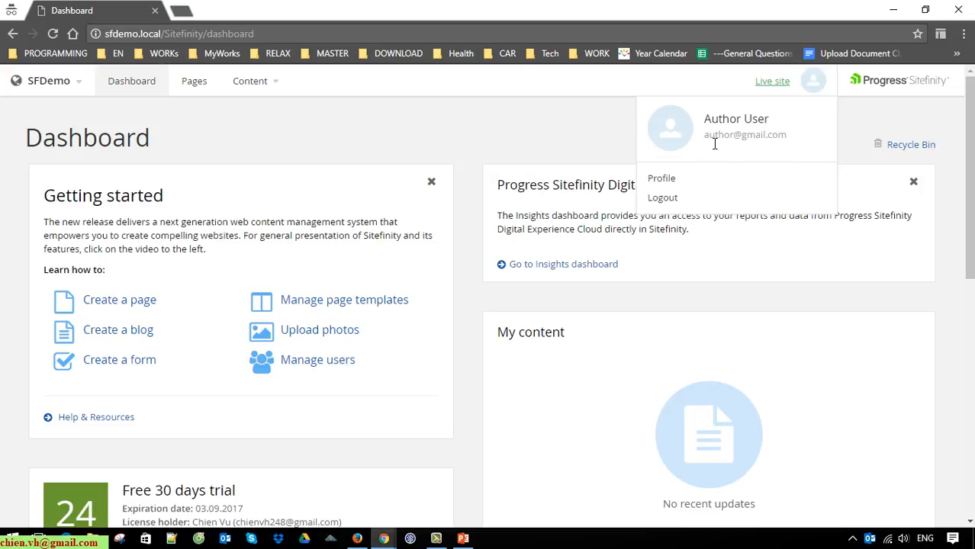
left_click_drag(705, 136, 780, 135)
left_click(342, 112)
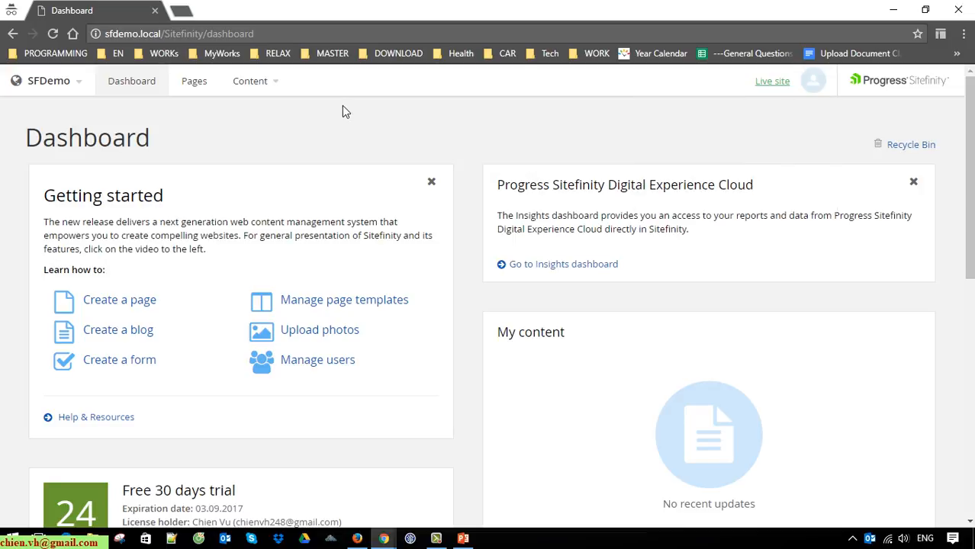
left_click(280, 86)
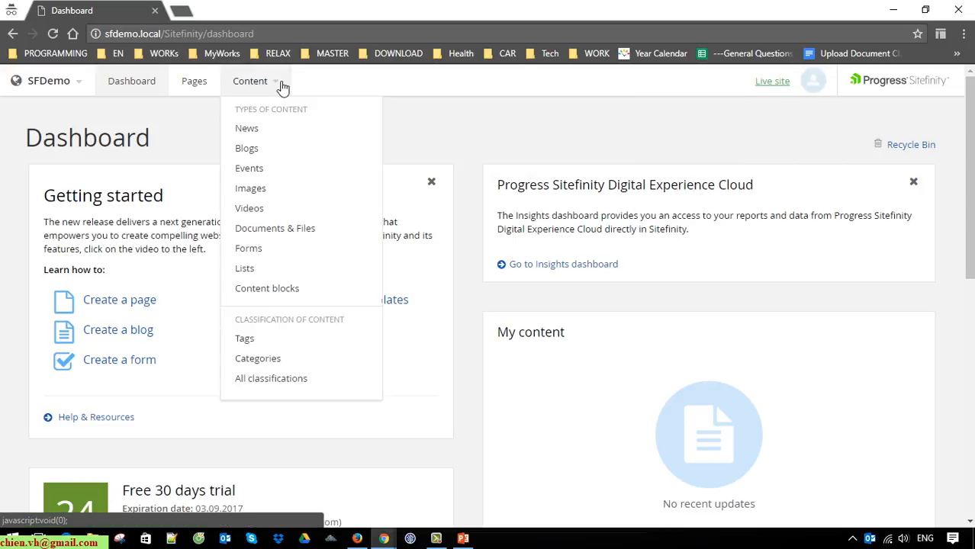
left_click(257, 131)
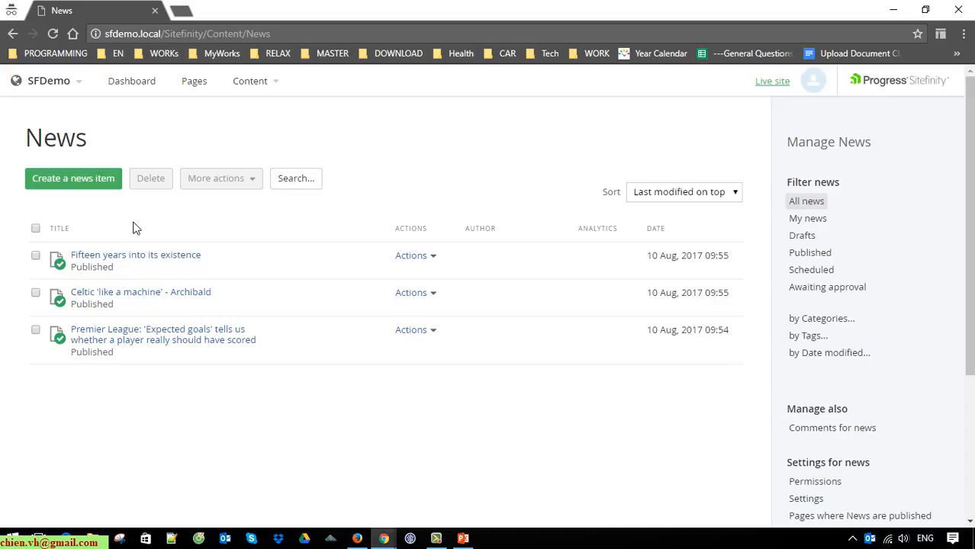
Step: Create a new news item titled 'Testing workflow no1'
left_click(96, 178)
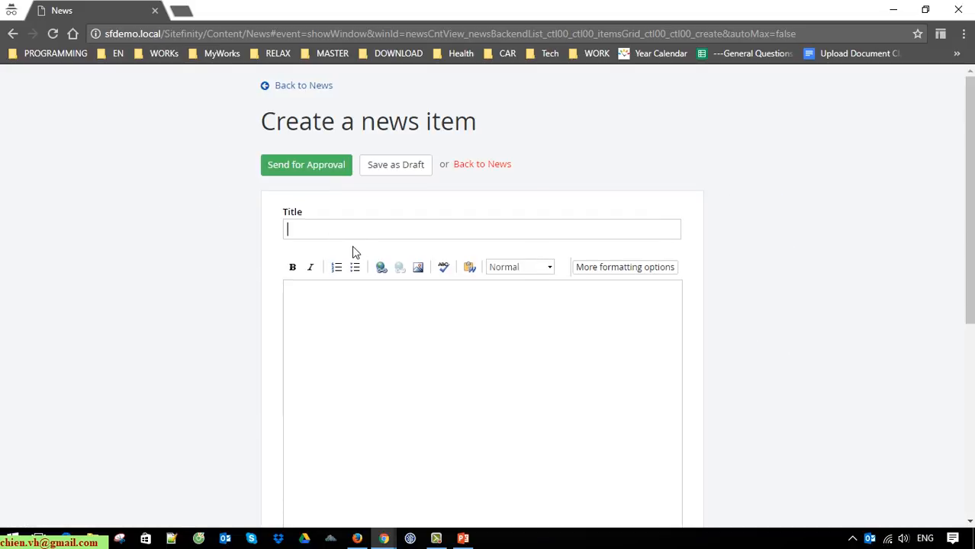
type("Testing workflow no1")
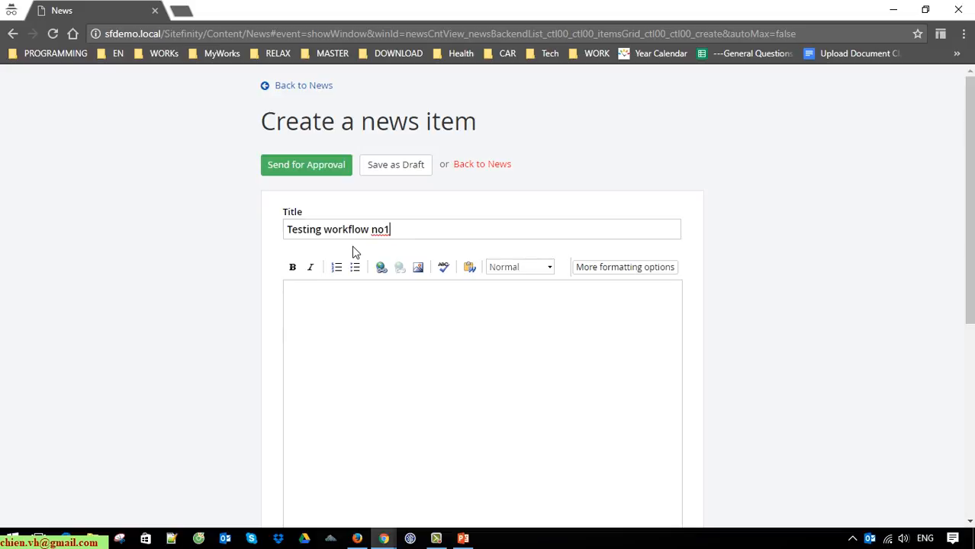
Step: Enter body 'This is the content of testing workflow 1' and summary 'Testing workflow #1'
left_click(420, 388)
type("This is the content ")
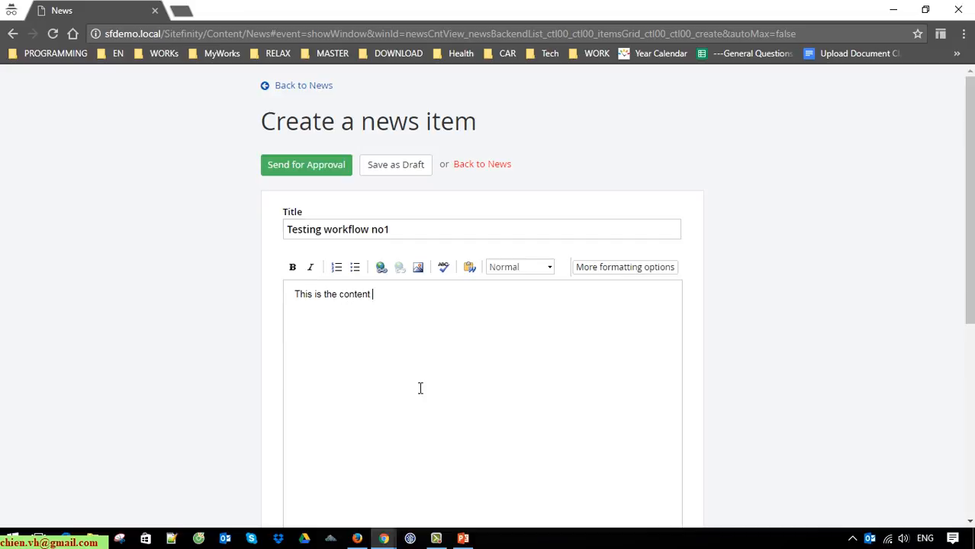
type("of testing workflow 1")
scroll(446, 392, "down", 5)
left_click(321, 329)
type("Testing work")
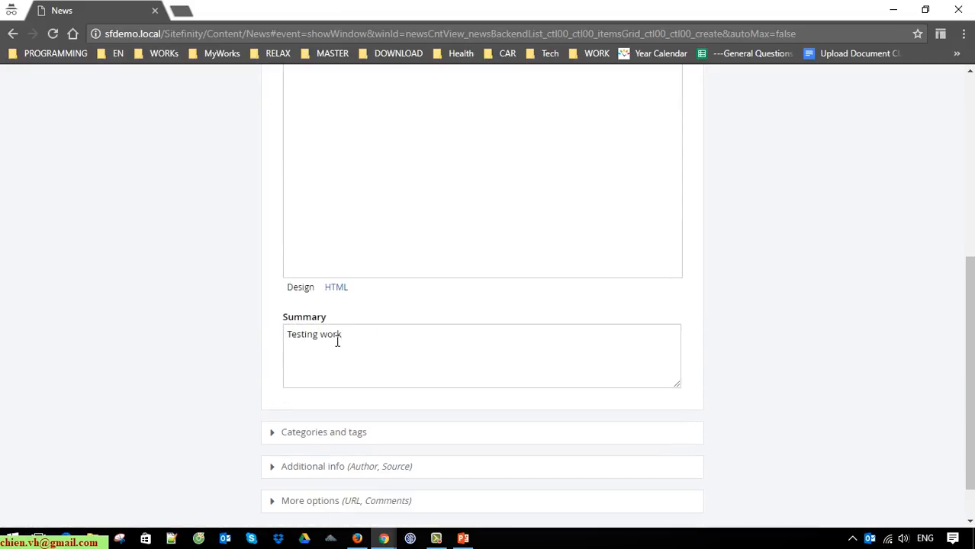
type("flow 1")
key("BackSpace")
type("#1")
scroll(336, 340, "up", 5)
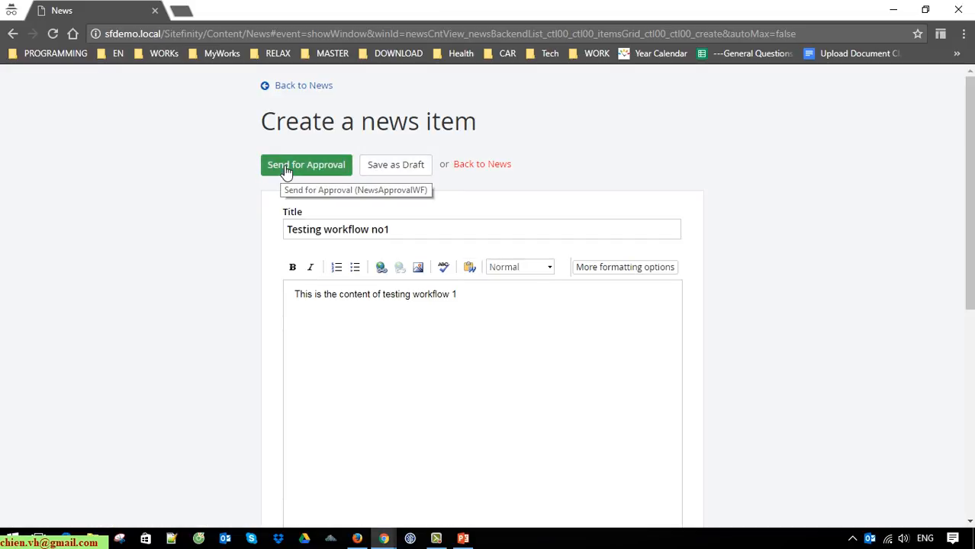
scroll(602, 168, "down", 2)
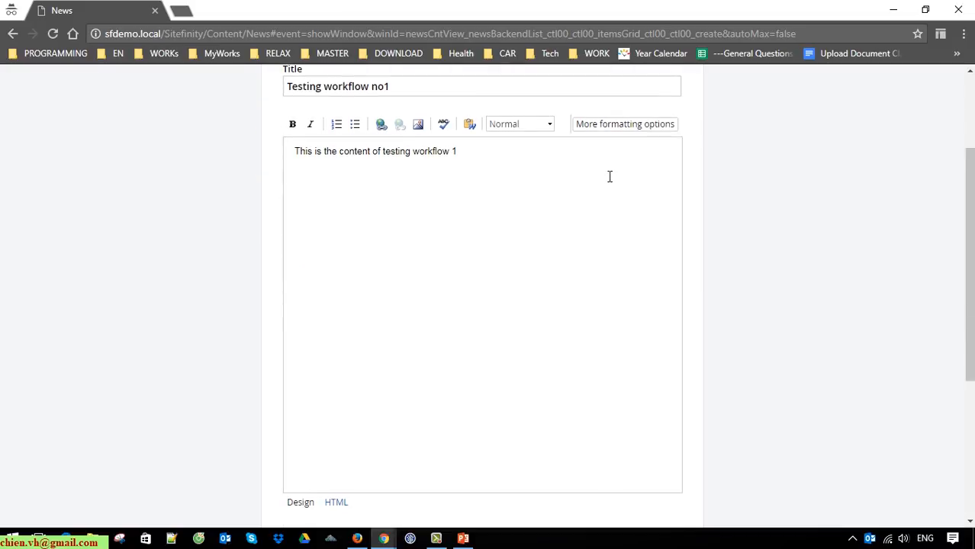
scroll(438, 204, "up", 2)
Step: Send 'Testing workflow no1' for approval, then return to the editor's Firefox window
left_click(317, 164)
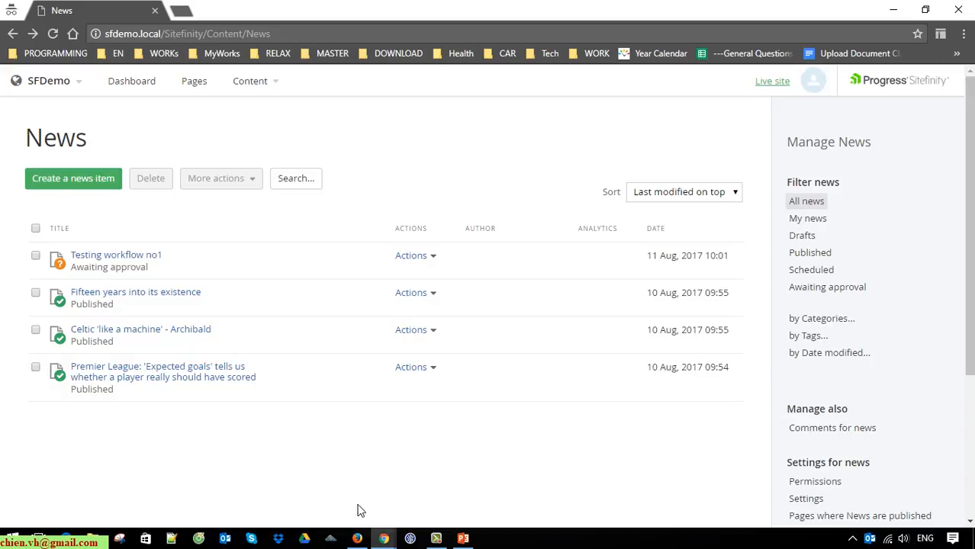
left_click(357, 538)
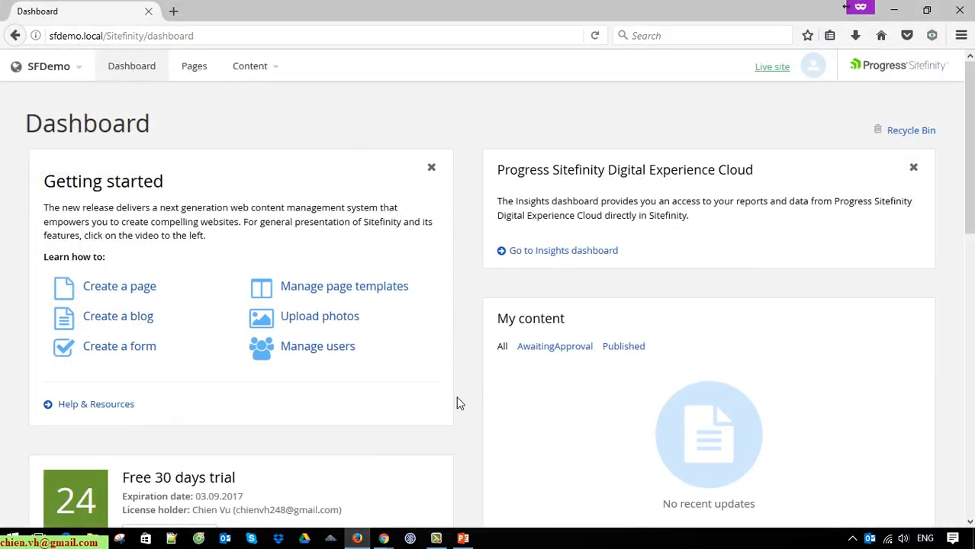
Step: Open Content > News in the editor's window, then bring the author's News list back to front
left_click(824, 67)
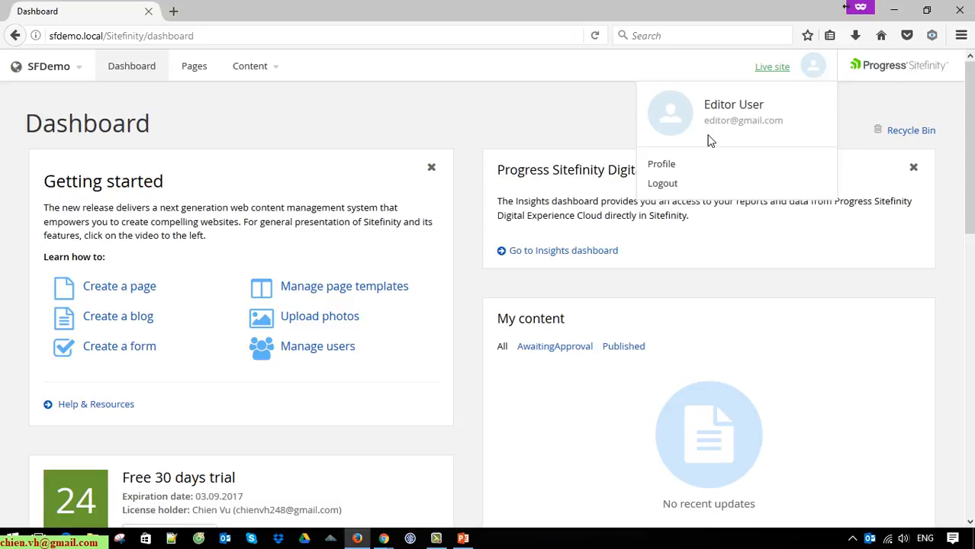
left_click(273, 73)
left_click(260, 116)
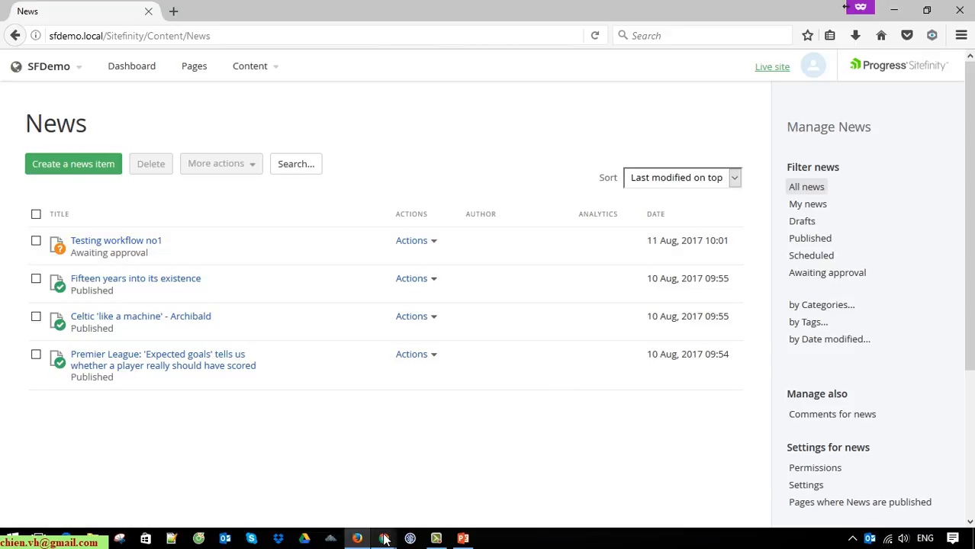
mouse_move(386, 539)
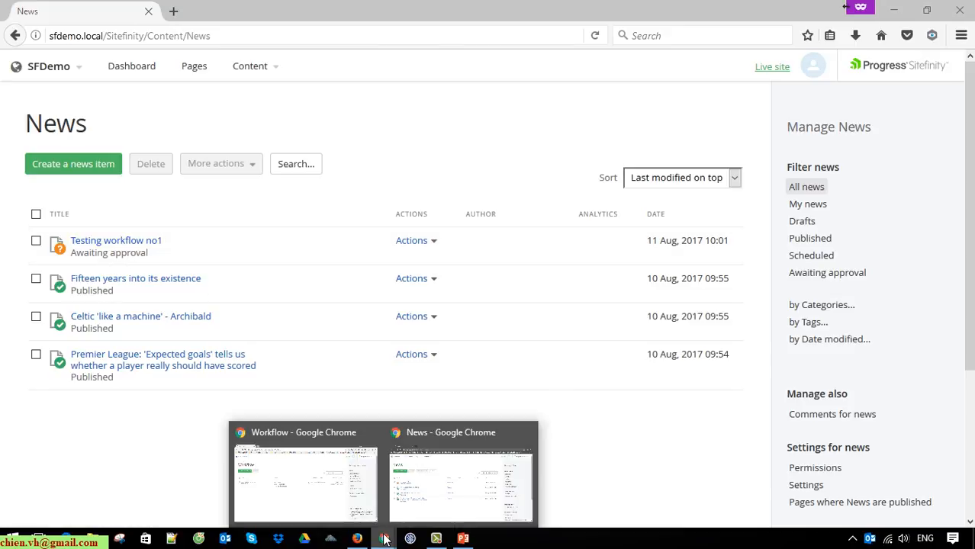
left_click(497, 482)
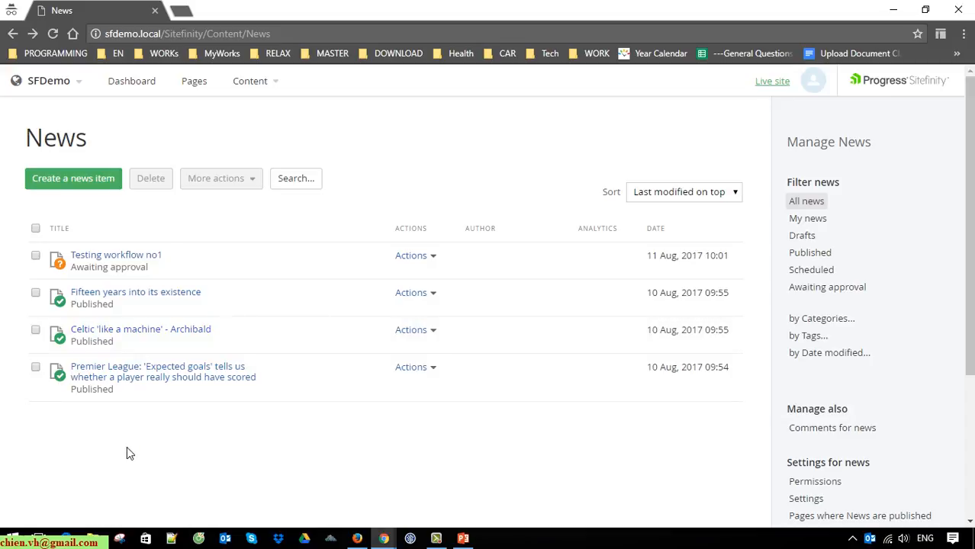
left_click(140, 258)
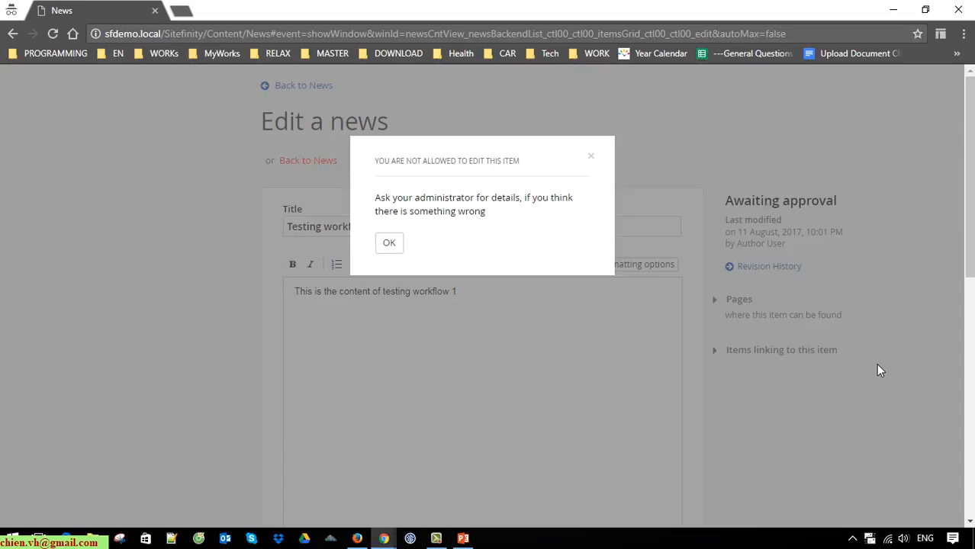
left_click(391, 244)
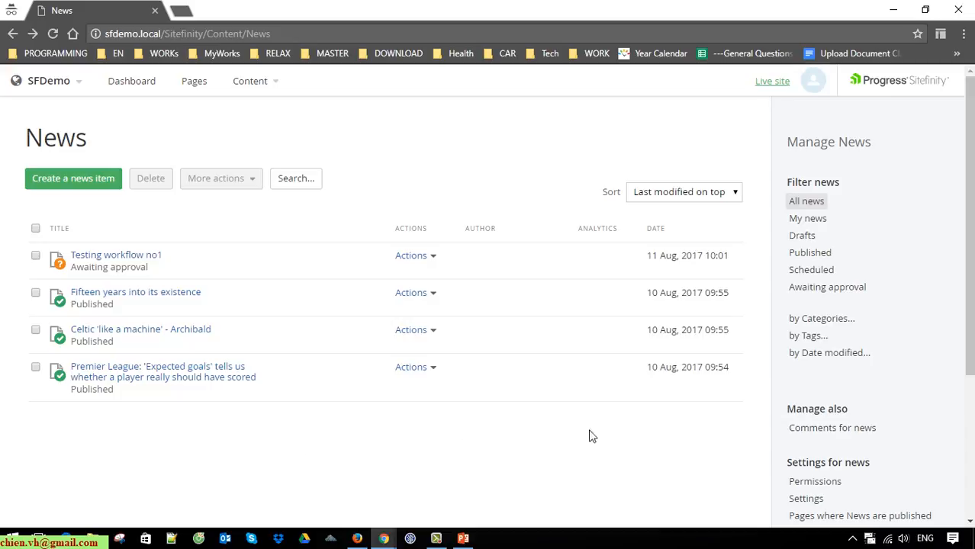
Step: In the editor's window, filter News to Awaiting approval, showing only 'Testing workflow no1'
left_click(357, 542)
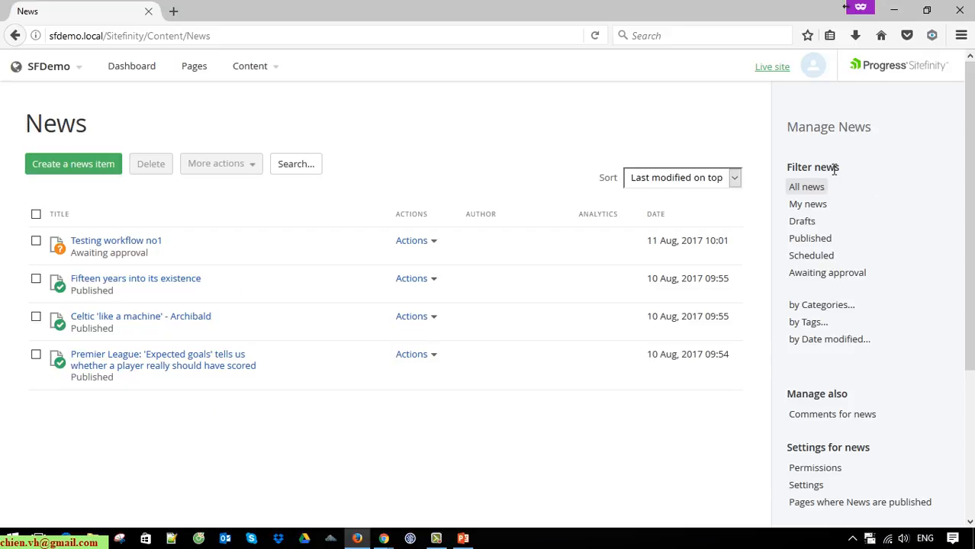
left_click_drag(787, 172, 858, 169)
left_click(623, 453)
left_click(814, 239)
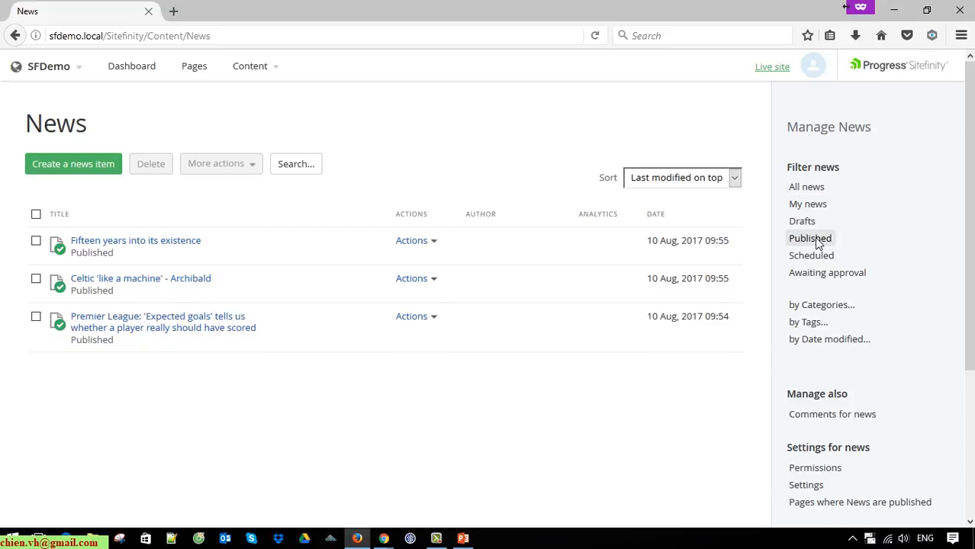
left_click_drag(411, 394, 97, 229)
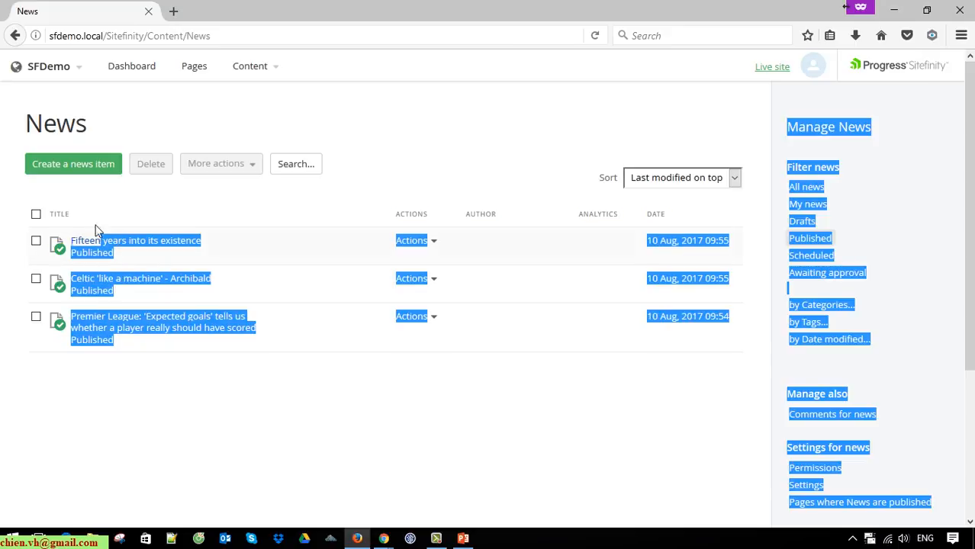
left_click(263, 437)
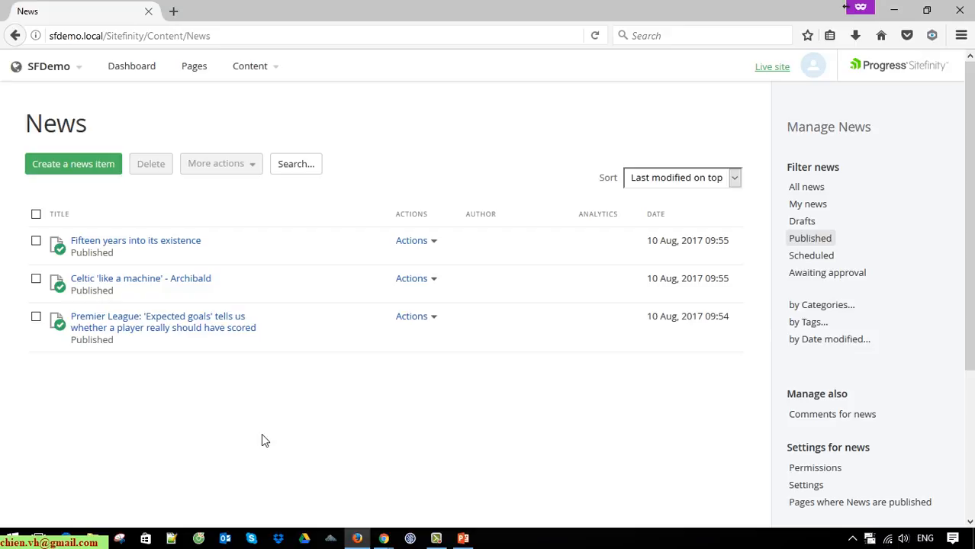
left_click(852, 276)
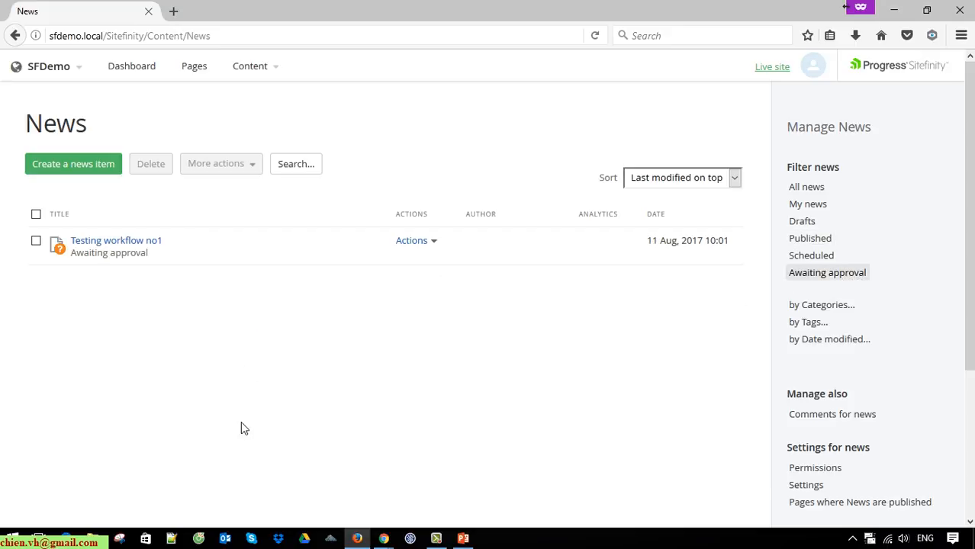
key("ctrl+a")
left_click(359, 364)
scroll(945, 331, "down", 3)
scroll(940, 407, "up", 3)
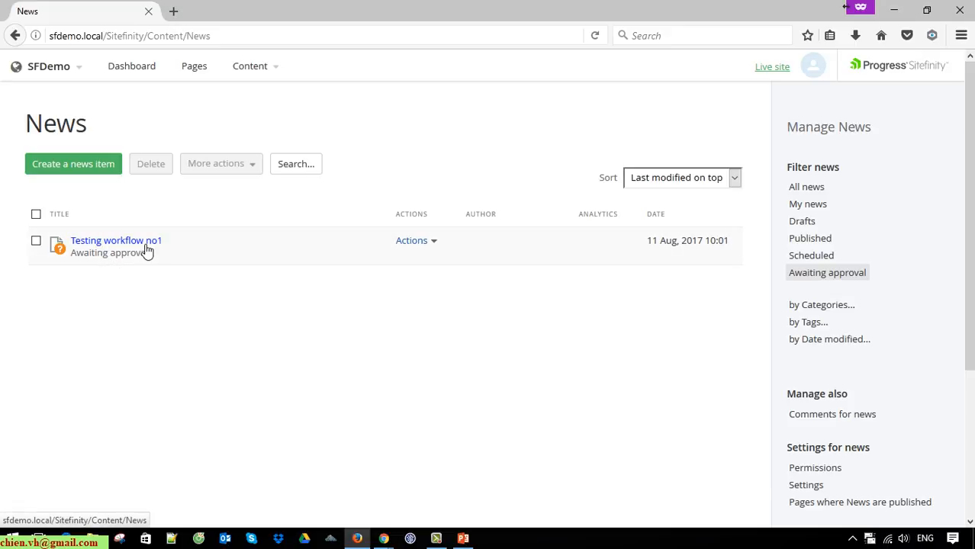
Step: Review 'Testing workflow no1' in its edit form and publish it
left_click(147, 251)
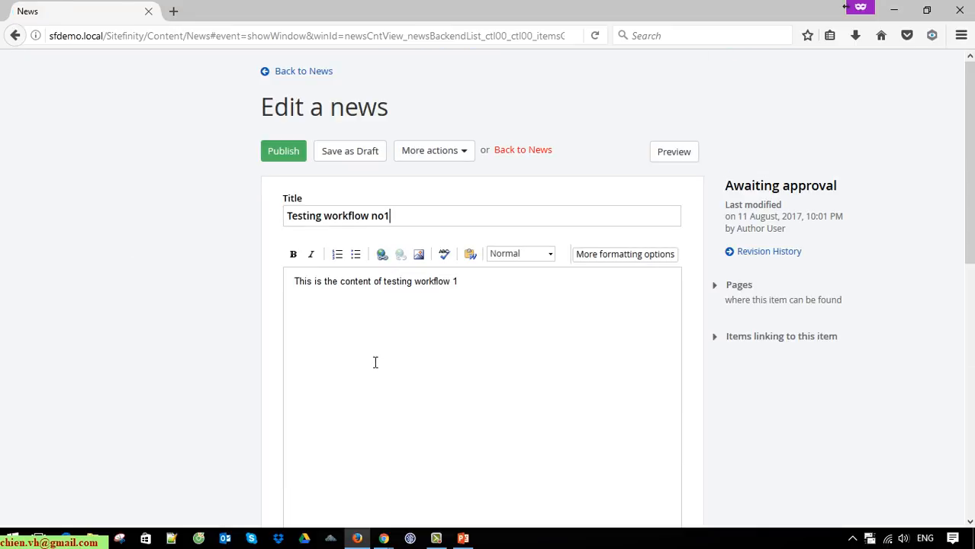
scroll(290, 192, "down", 6)
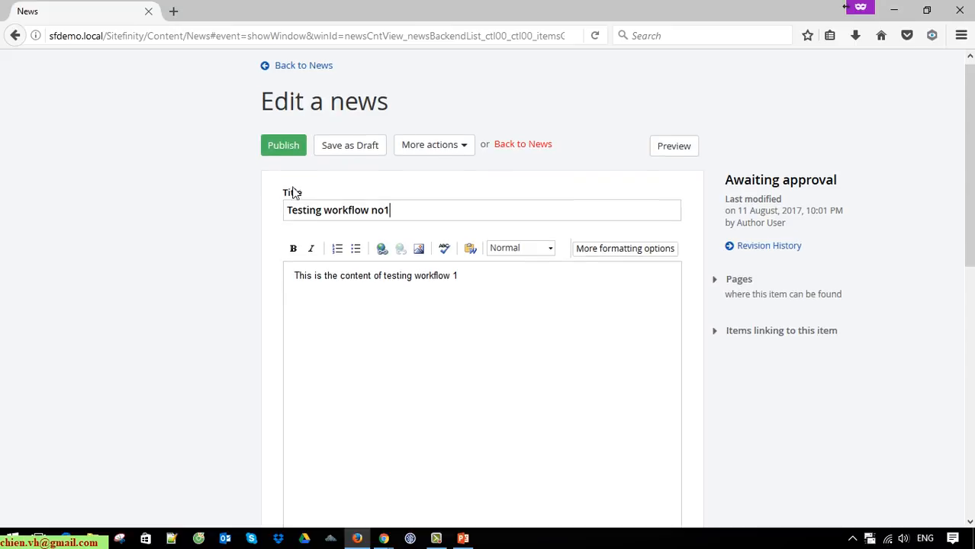
scroll(306, 240, "down", 1)
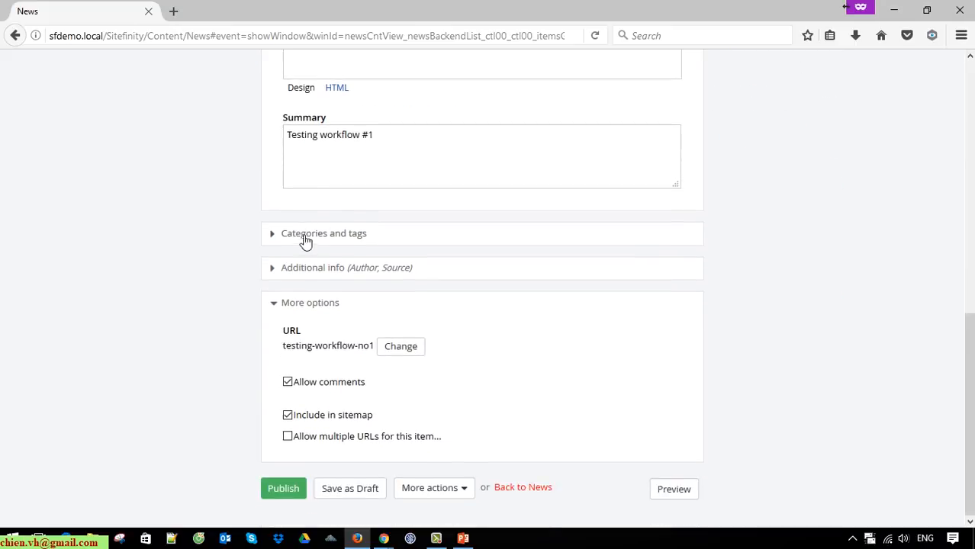
scroll(304, 242, "up", 8)
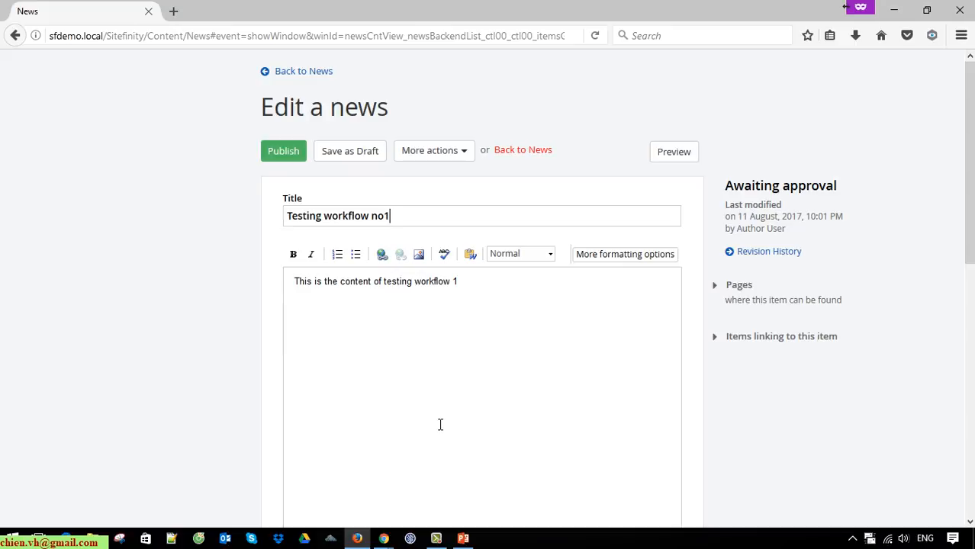
scroll(439, 433, "down", 10)
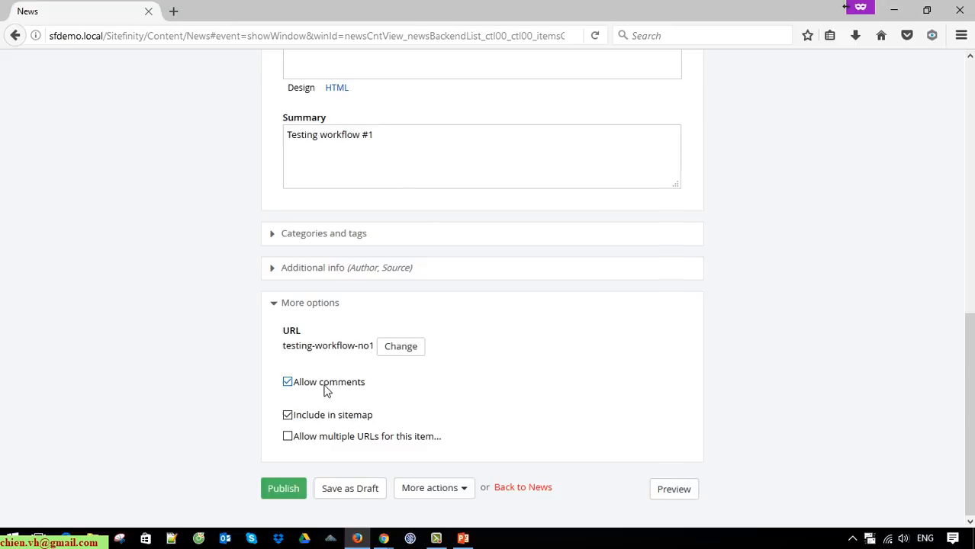
scroll(328, 388, "up", 10)
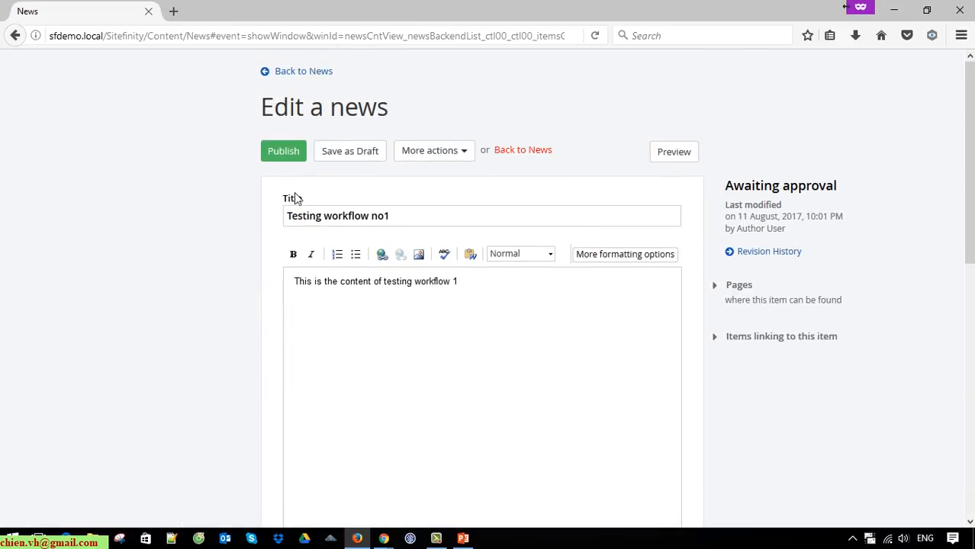
left_click(283, 157)
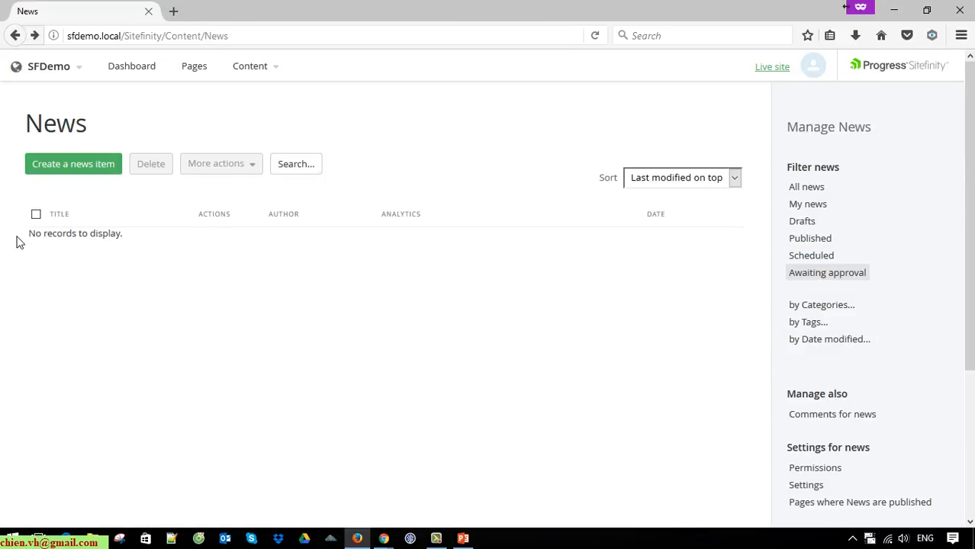
Step: Switch to the Published filter to see 'Testing workflow no1' published on 11 Aug, 2017 10:04
left_click_drag(18, 242, 113, 257)
left_click(279, 326)
left_click(827, 241)
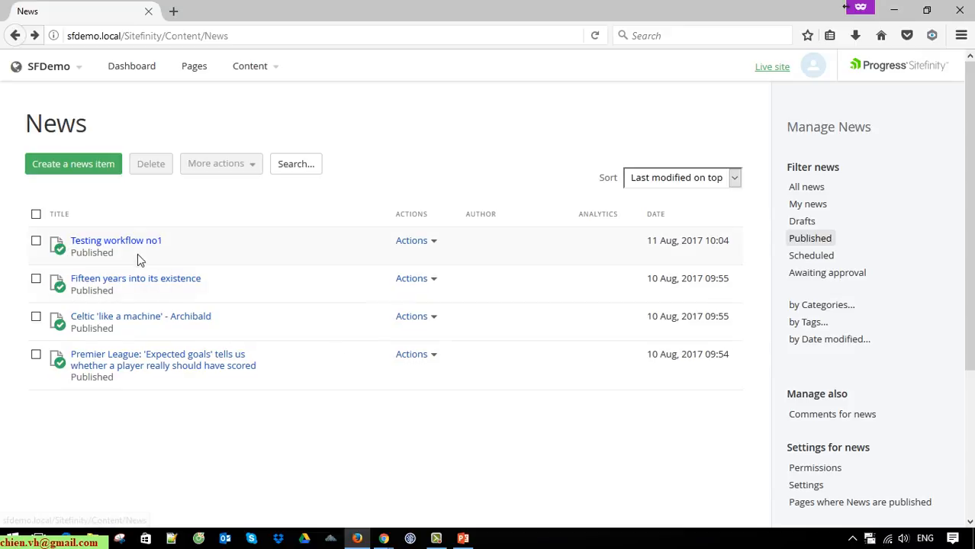
Step: Bring the author's Chrome News list forward and reload it to show the item as Published
mouse_move(385, 538)
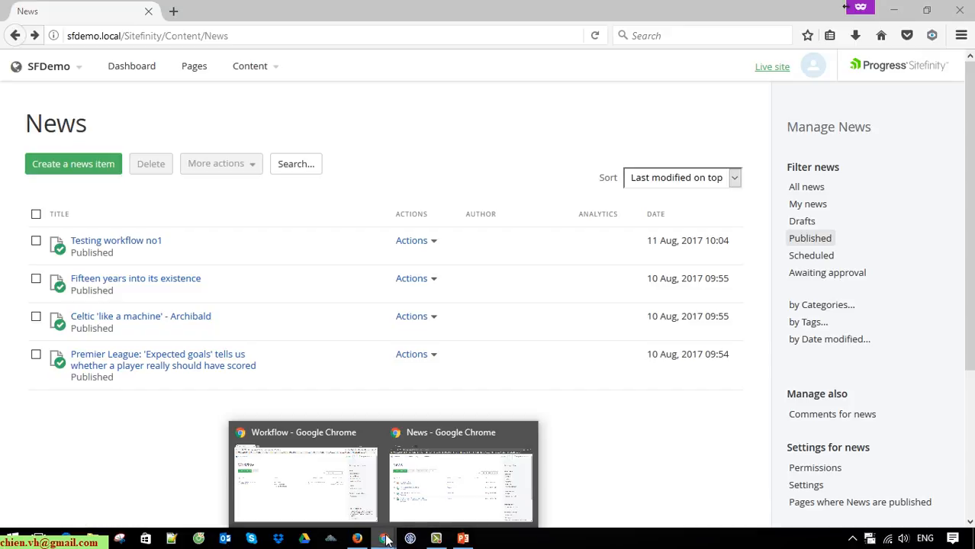
left_click(482, 486)
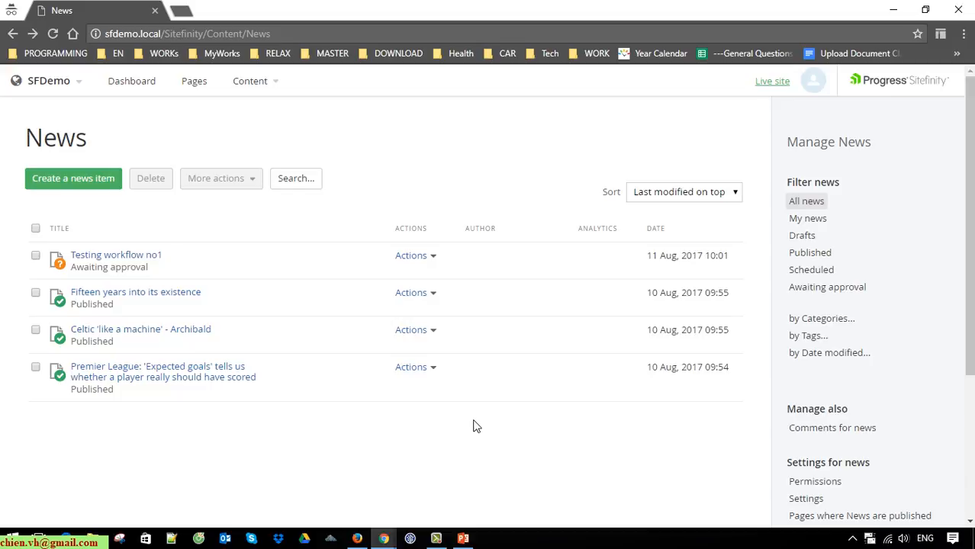
left_click(53, 33)
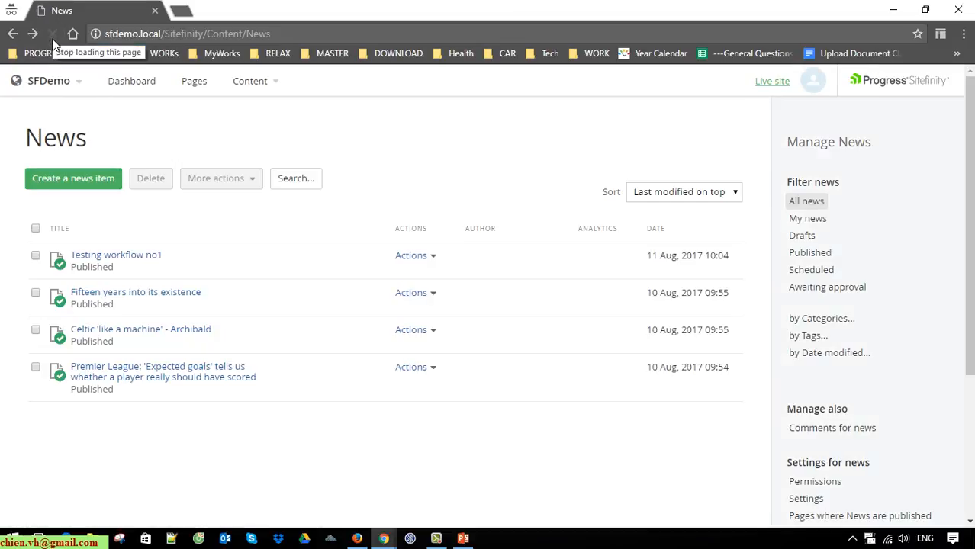
left_click_drag(4, 209, 191, 389)
left_click(274, 477)
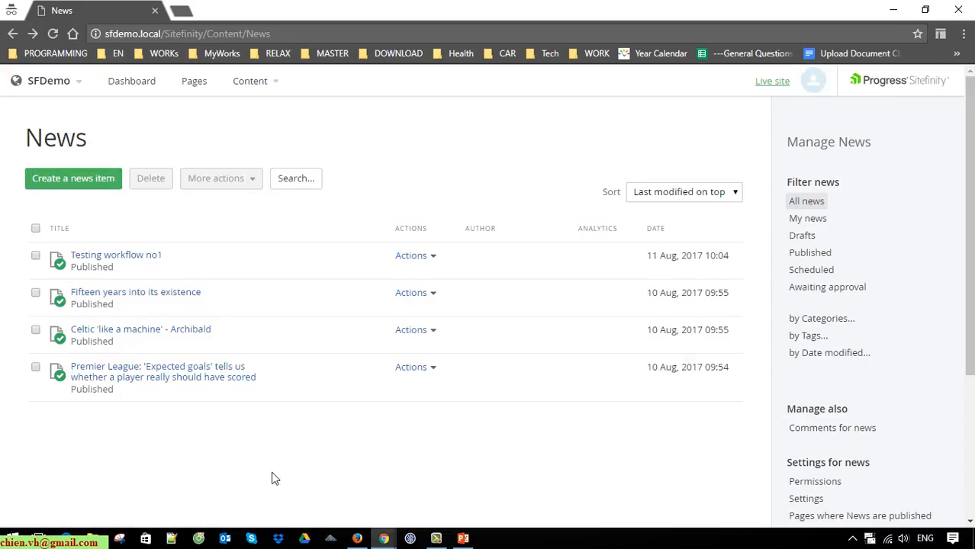